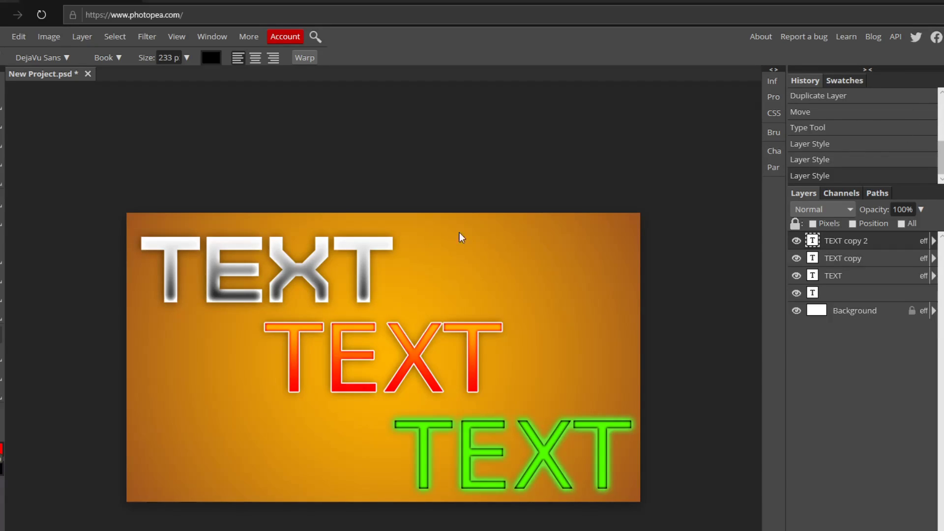
{"action": "key", "text": "v"}
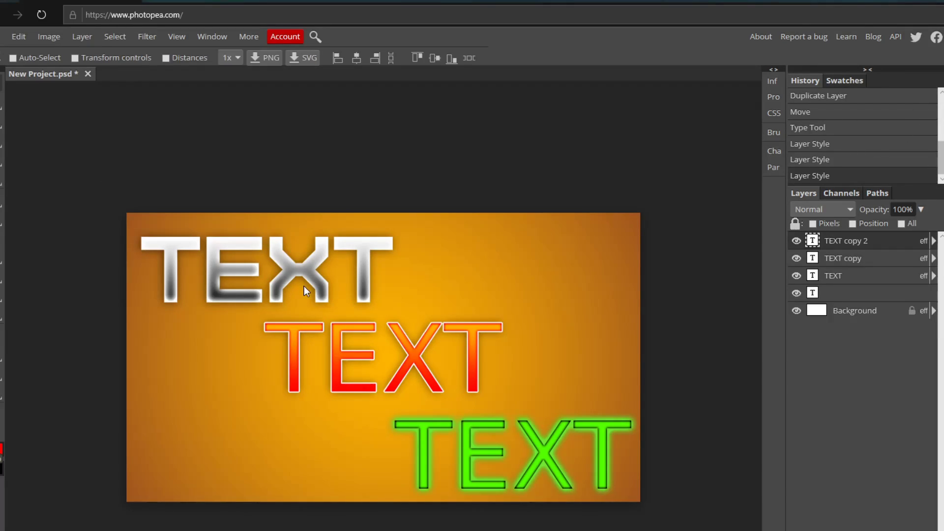
{"action": "left_click", "coordinate": [863, 266]}
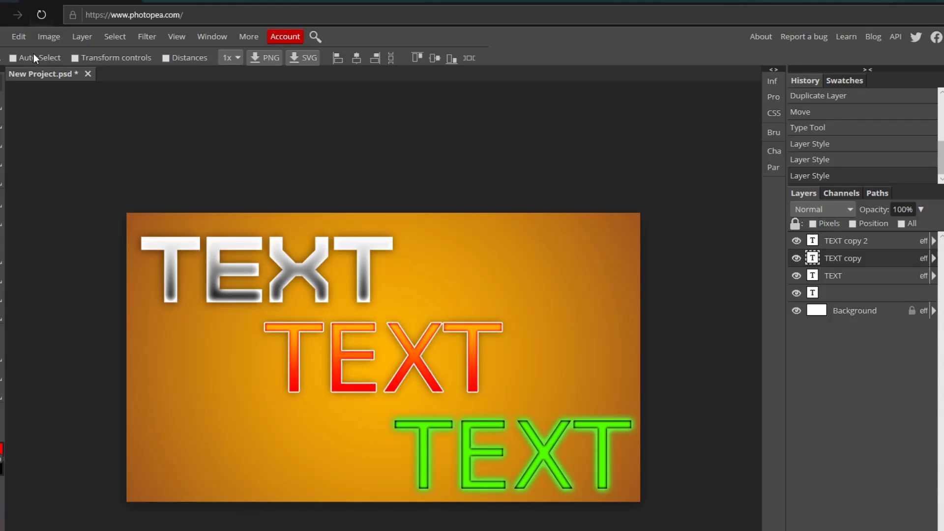
- Create a new project named PhotopeaFont at 1280 × 720 px and 72 DPI with a white background
{"action": "left_click", "coordinate": [3, 37]}
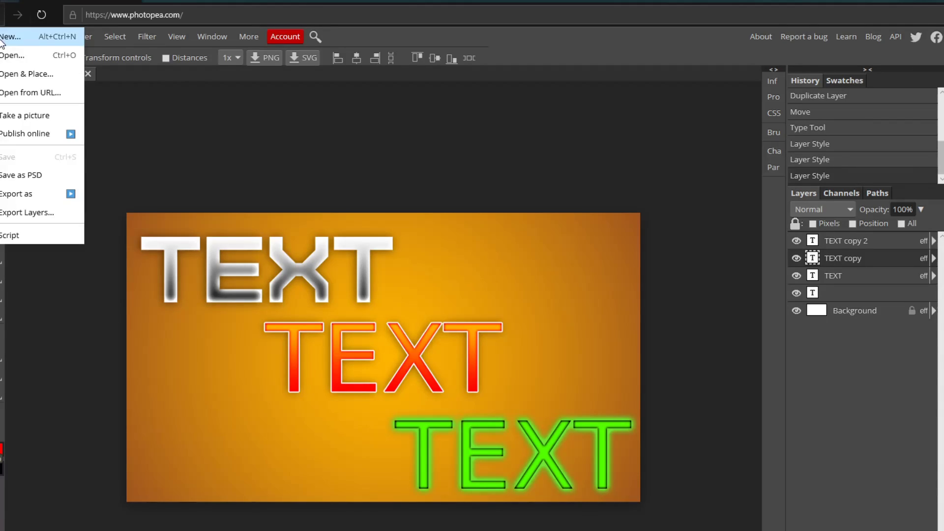
{"action": "left_click", "coordinate": [18, 40]}
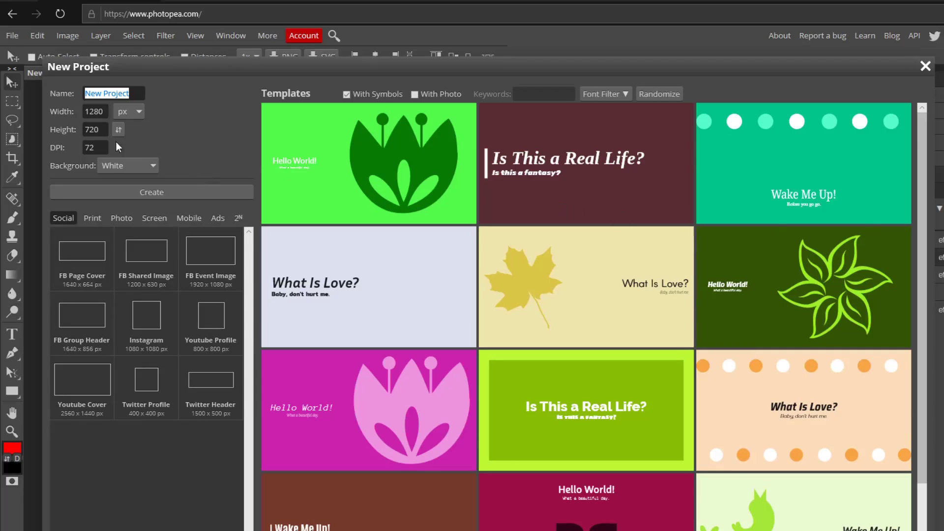
{"action": "left_click_drag", "start_coordinate": [129, 94], "coordinate": [108, 94]}
{"action": "left_click", "coordinate": [97, 129]}
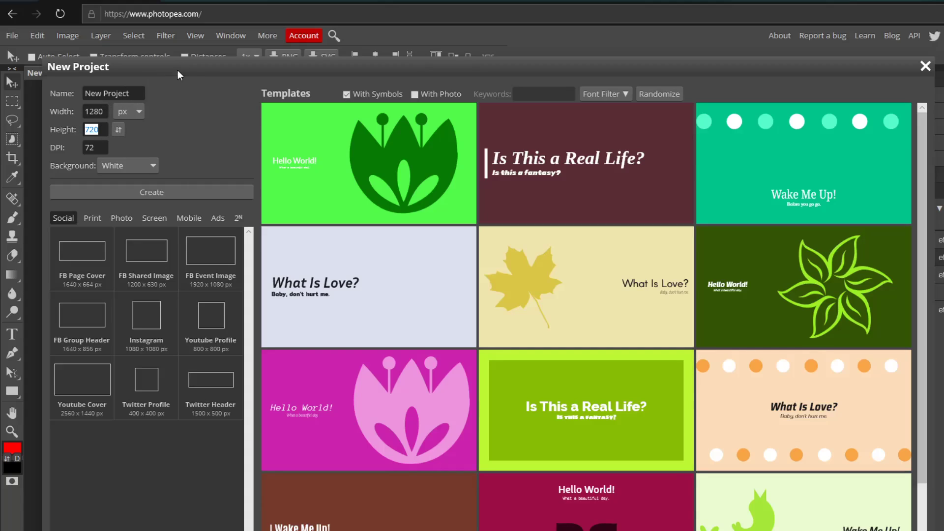
{"action": "key", "text": "shift+Tab"}
{"action": "key", "text": "Tab"}
{"action": "left_click", "coordinate": [90, 96]}
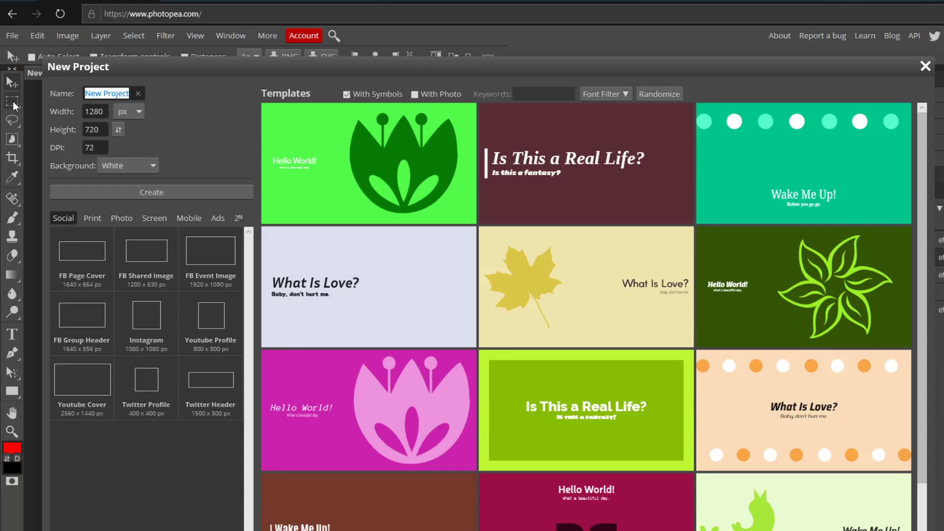
{"action": "type", "text": "p"}
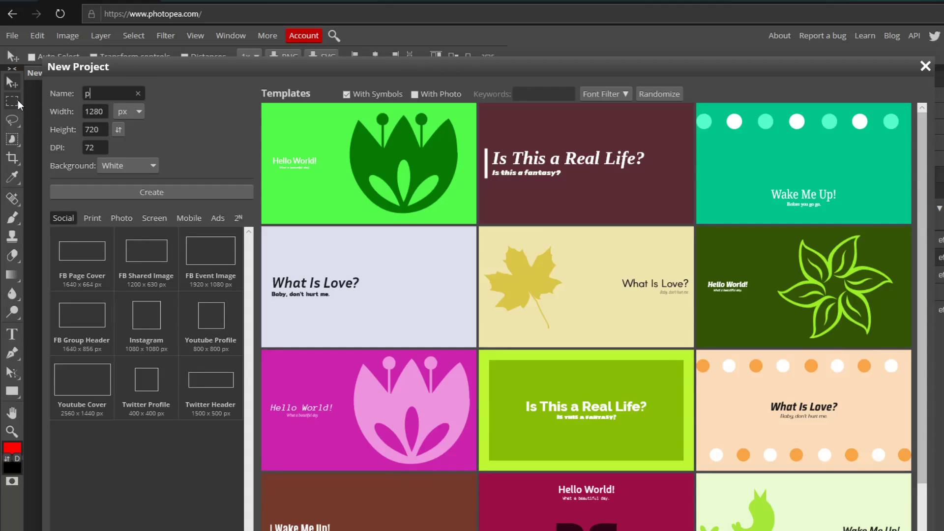
{"action": "type", "text": "HOTOPE"}
{"action": "key", "text": "BackSpace"}
{"action": "key", "text": "BackSpace"}
{"action": "key", "text": "BackSpace"}
{"action": "key", "text": "BackSpace"}
{"action": "key", "text": "BackSpace"}
{"action": "key", "text": "BackSpace"}
{"action": "key", "text": "BackSpace"}
{"action": "type", "text": "PhotopeaFoc"}
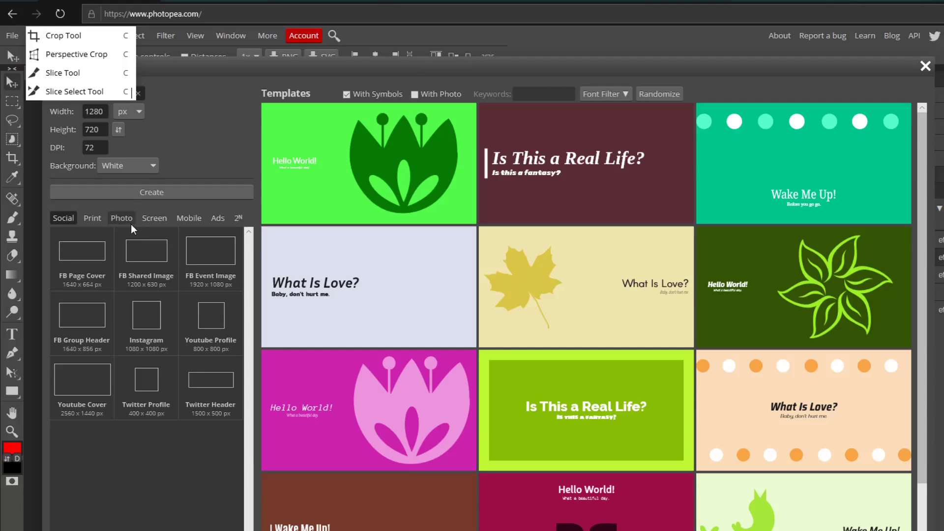
{"action": "type", "text": "nt"}
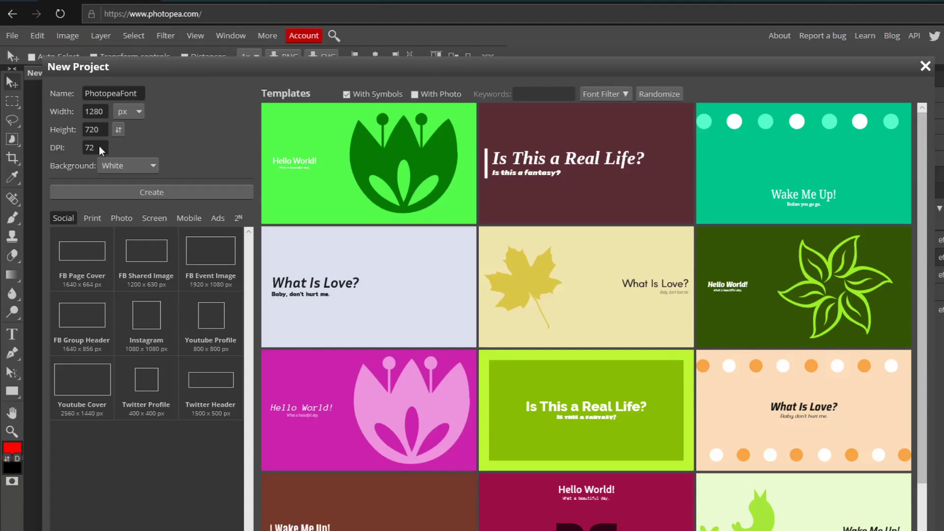
{"action": "left_click", "coordinate": [168, 193]}
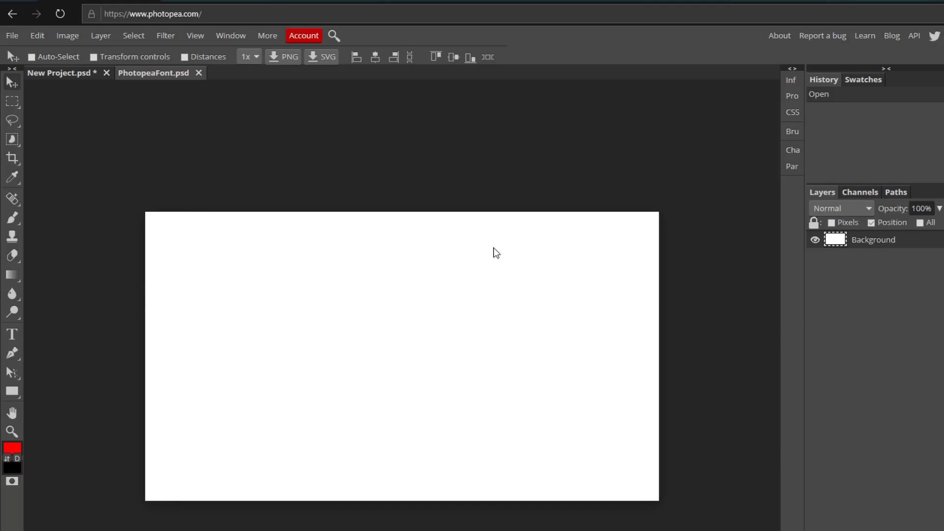
- Set the text size to 120 px and write TEXT near the upper-left corner of the canvas
{"action": "key", "text": "p"}
{"action": "left_click", "coordinate": [15, 338]}
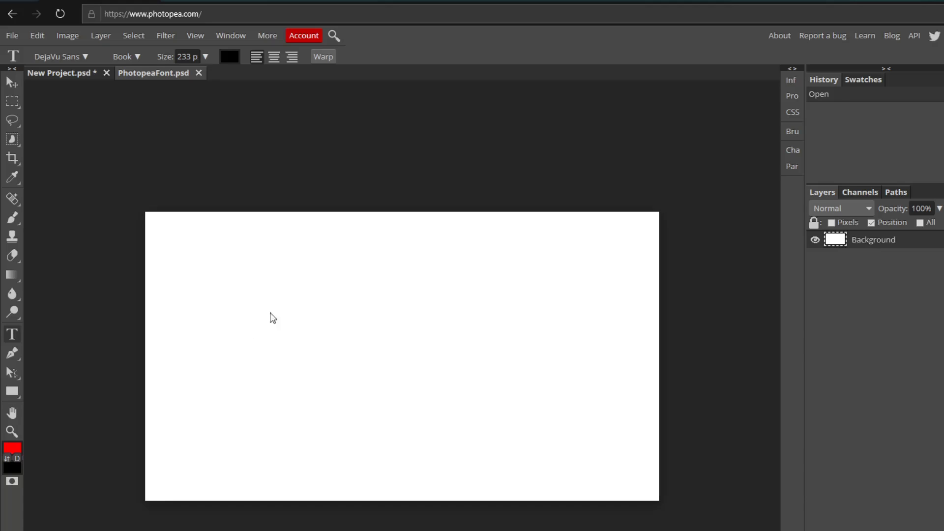
{"action": "left_click", "coordinate": [270, 338]}
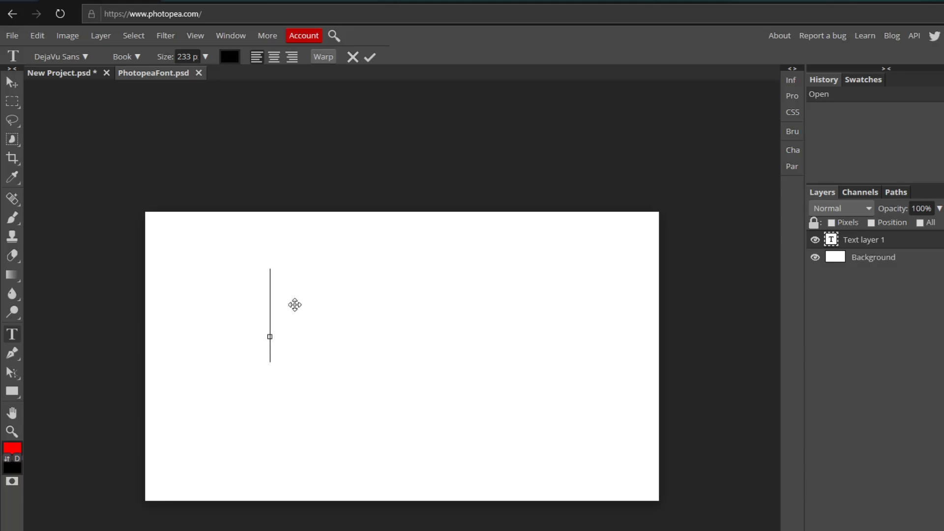
{"action": "left_click", "coordinate": [205, 56]}
{"action": "left_click", "coordinate": [207, 56]}
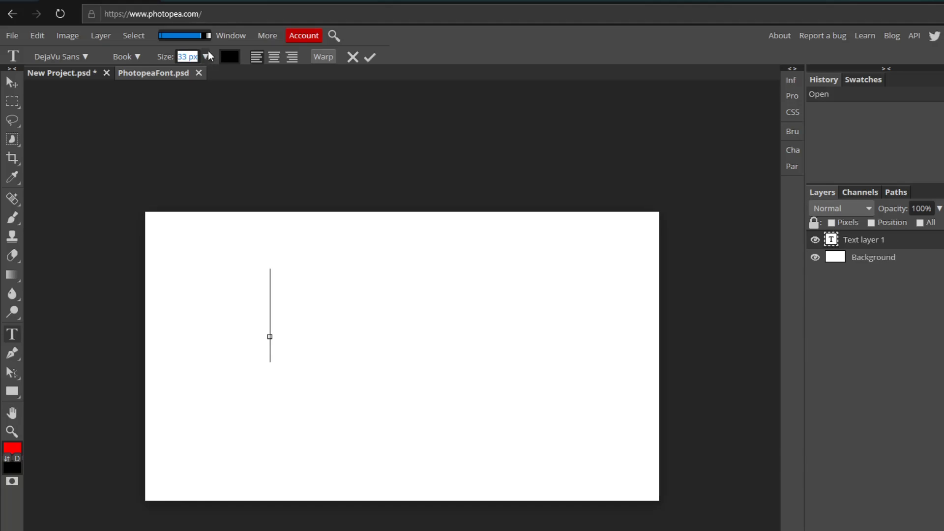
{"action": "left_click", "coordinate": [186, 33]}
{"action": "mouse_move", "coordinate": [188, 35]}
{"action": "left_mouse_down"}
{"action": "mouse_move", "coordinate": [206, 34]}
{"action": "mouse_move", "coordinate": [193, 36]}
{"action": "left_mouse_up"}
{"action": "left_click", "coordinate": [193, 57]}
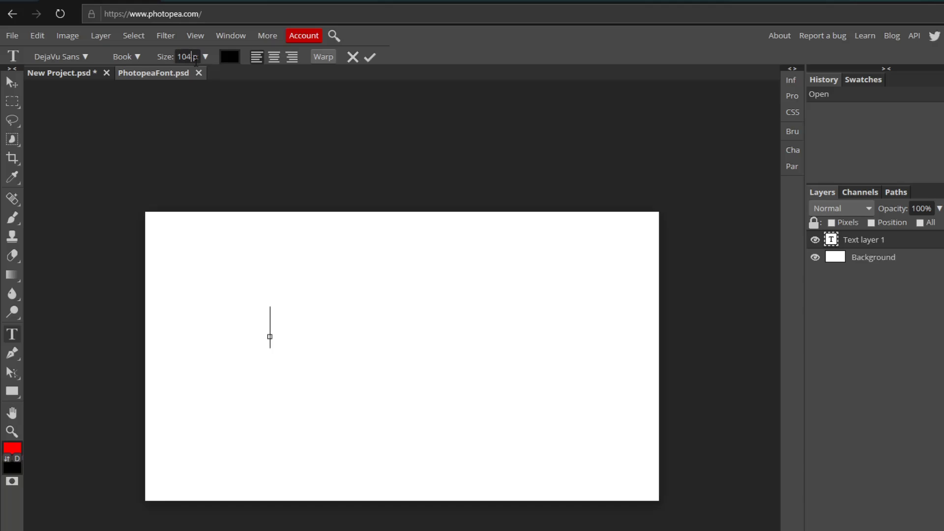
{"action": "double_click", "coordinate": [185, 57]}
{"action": "left_click_drag", "start_coordinate": [194, 57], "coordinate": [183, 57]}
{"action": "type", "text": "20"}
{"action": "left_click", "coordinate": [370, 58]}
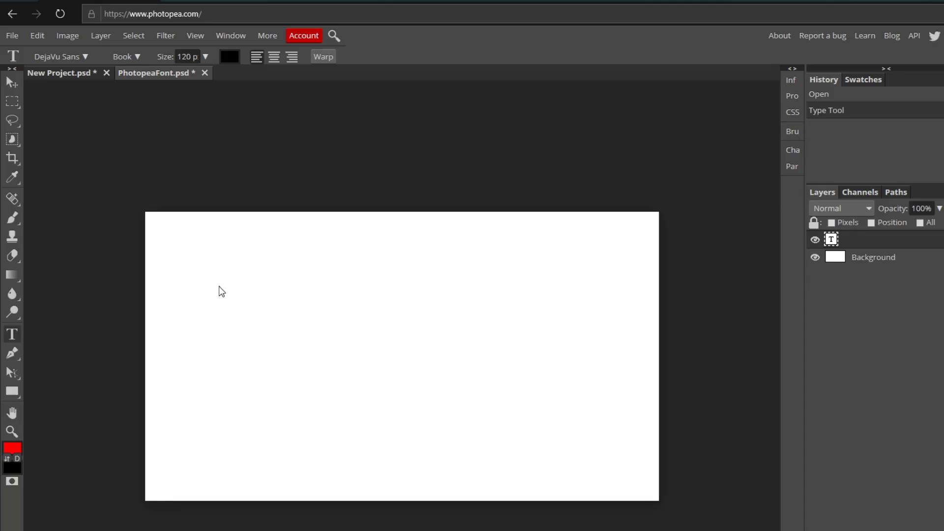
{"action": "left_click", "coordinate": [186, 271]}
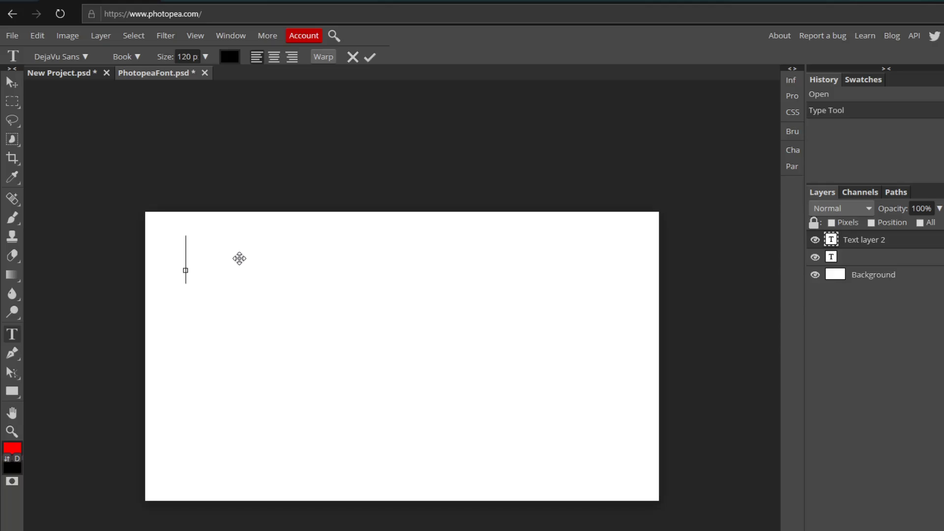
{"action": "type", "text": "TEXT"}
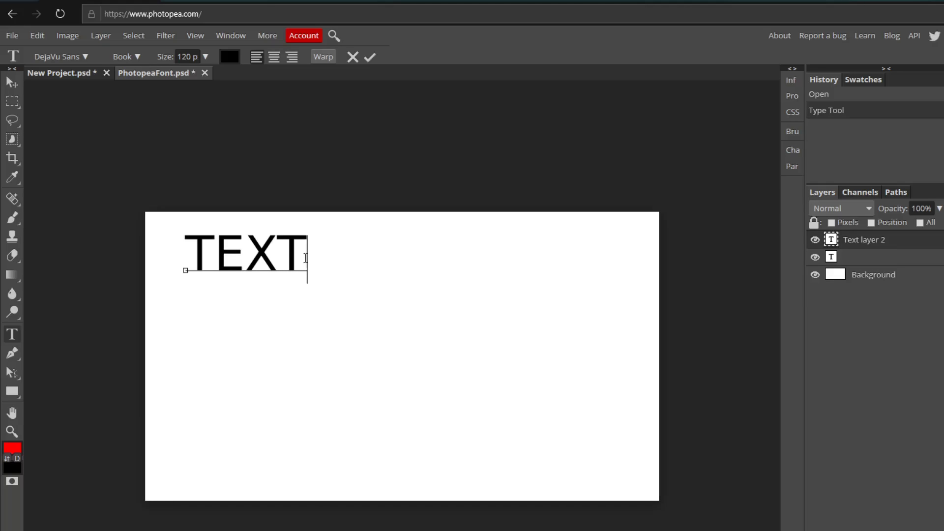
- Change the font of the word TEXT to Commando and commit the text
{"action": "double_click", "coordinate": [245, 257]}
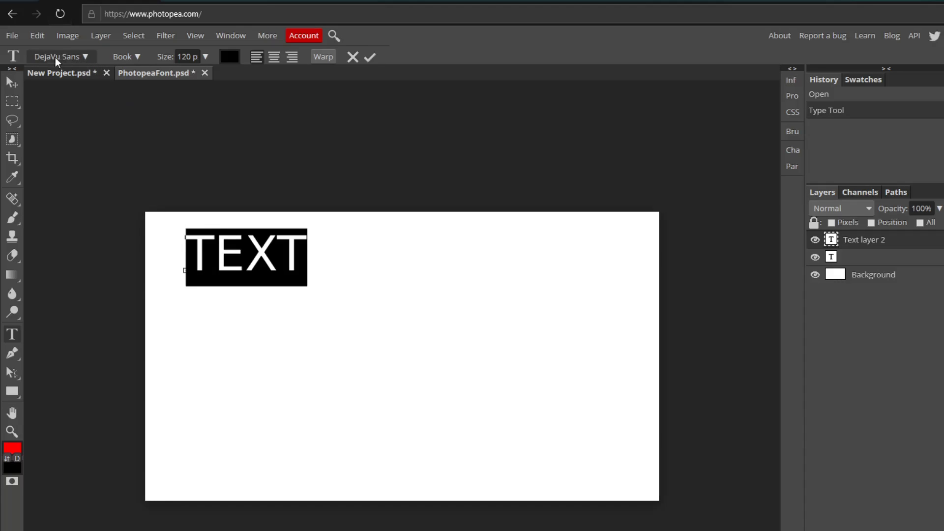
{"action": "left_click", "coordinate": [88, 57]}
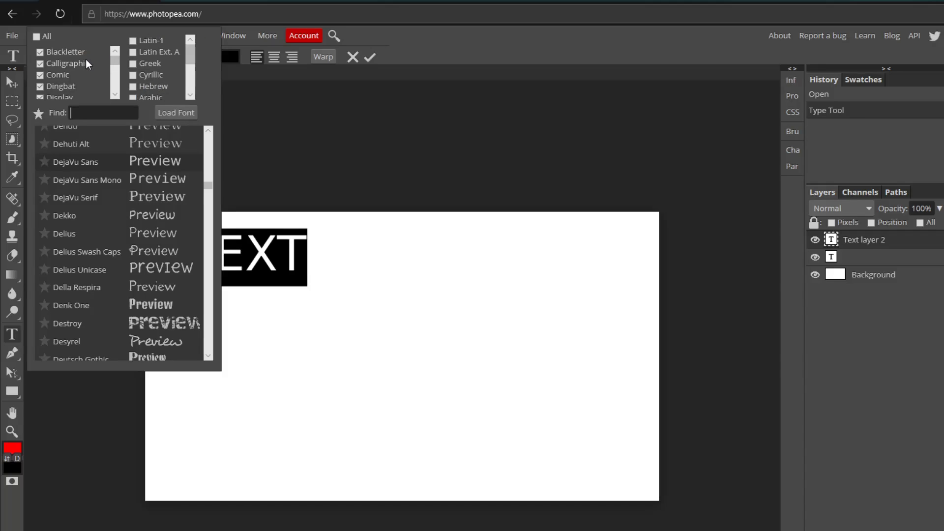
{"action": "scroll", "coordinate": [140, 202], "scroll_direction": "up", "scroll_amount": 3}
{"action": "scroll", "coordinate": [150, 202], "scroll_direction": "up", "scroll_amount": 2}
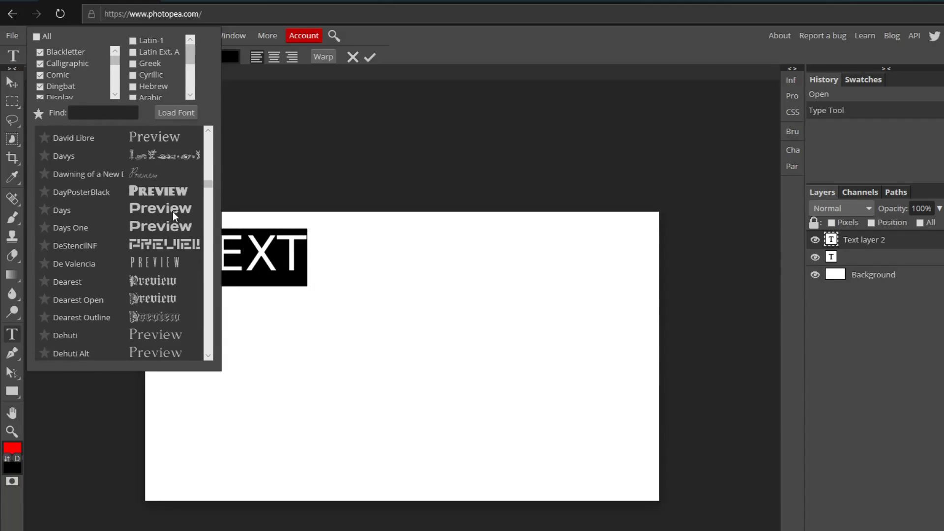
{"action": "scroll", "coordinate": [168, 295], "scroll_direction": "down", "scroll_amount": 1}
{"action": "scroll", "coordinate": [169, 297], "scroll_direction": "down", "scroll_amount": 1}
{"action": "scroll", "coordinate": [168, 203], "scroll_direction": "down", "scroll_amount": 2}
{"action": "scroll", "coordinate": [165, 218], "scroll_direction": "up", "scroll_amount": 3}
{"action": "scroll", "coordinate": [165, 217], "scroll_direction": "up", "scroll_amount": 2}
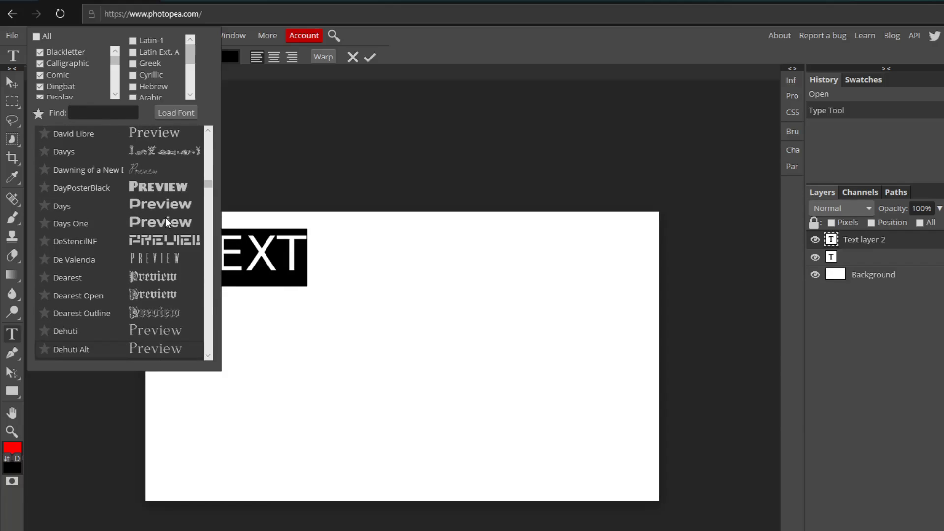
{"action": "scroll", "coordinate": [165, 217], "scroll_direction": "up", "scroll_amount": 10}
{"action": "left_click", "coordinate": [165, 196]}
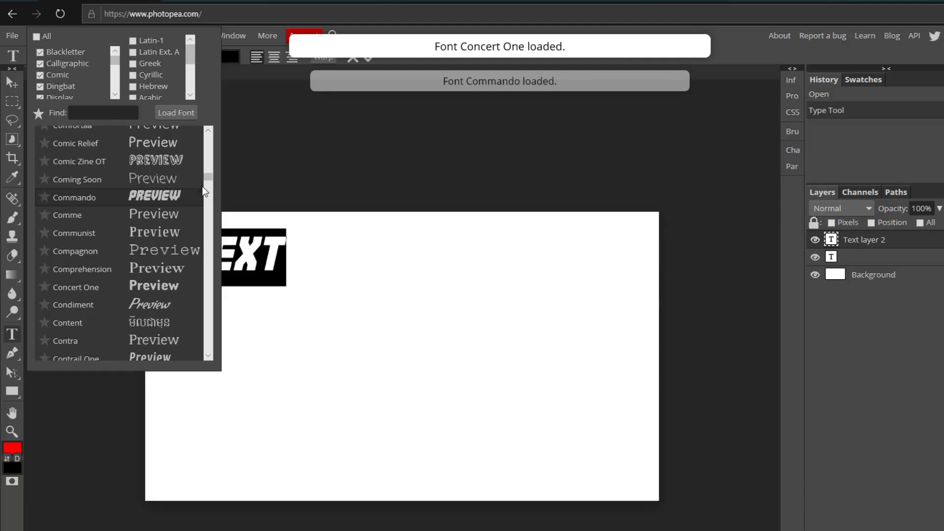
{"action": "scroll", "coordinate": [133, 198], "scroll_direction": "down", "scroll_amount": 2}
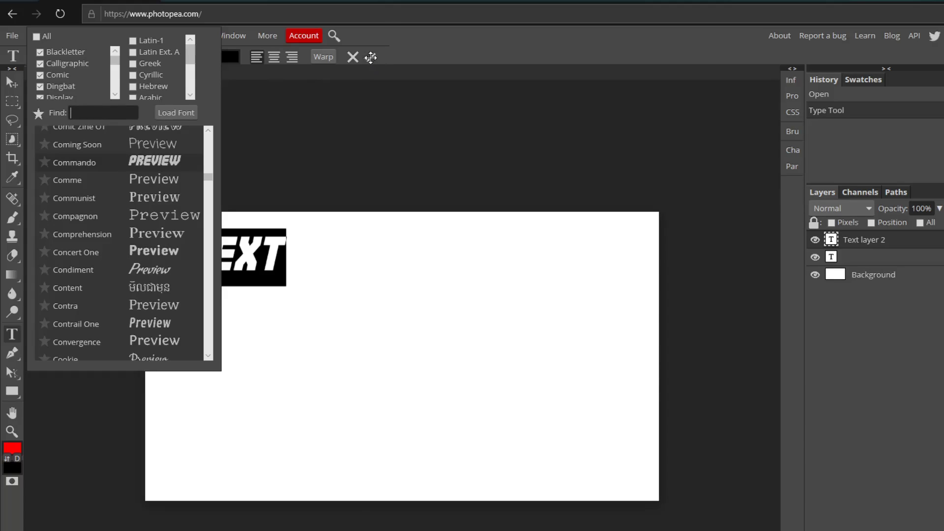
{"action": "left_click", "coordinate": [371, 57]}
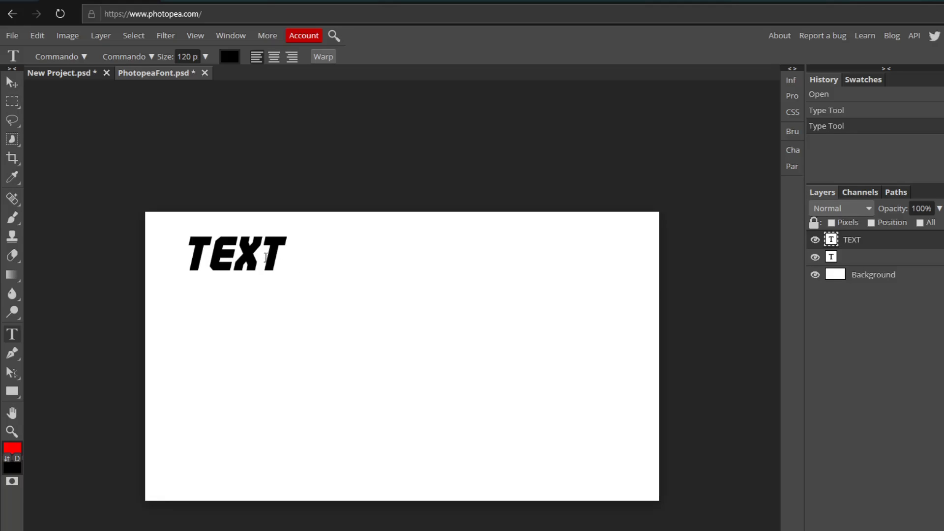
- Move the TEXT layer slightly down and to the right on the canvas
{"action": "left_click", "coordinate": [11, 83]}
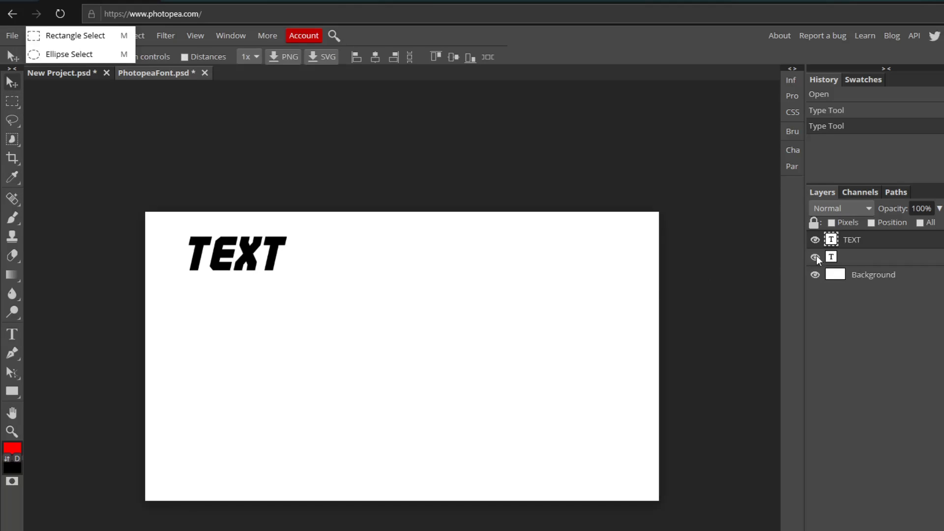
{"action": "left_click_drag", "start_coordinate": [306, 251], "coordinate": [288, 261]}
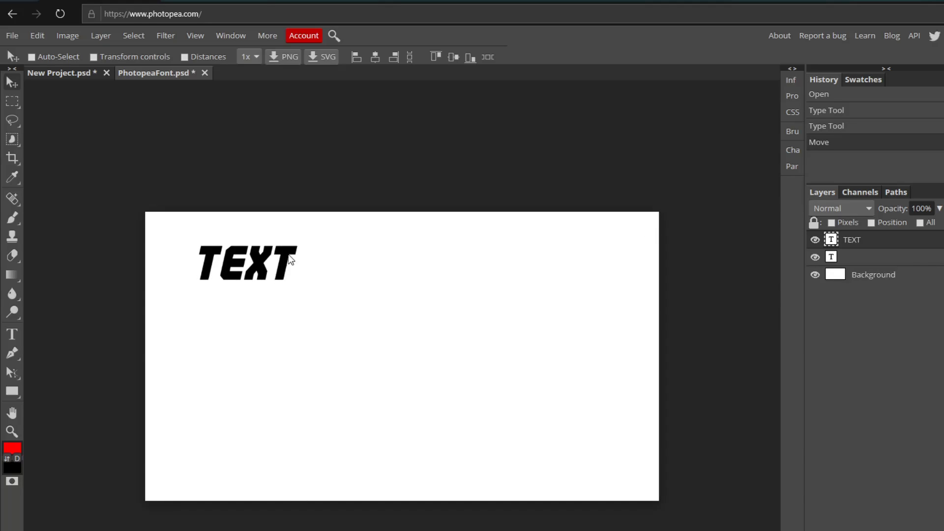
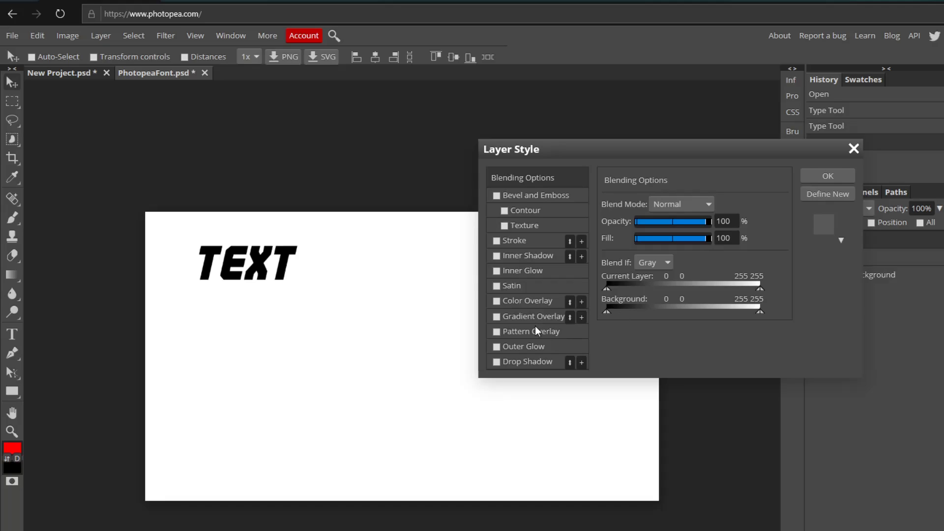
- Add a gradient overlay to the TEXT layer and set the gradient's start colour to black
{"action": "left_click", "coordinate": [497, 317]}
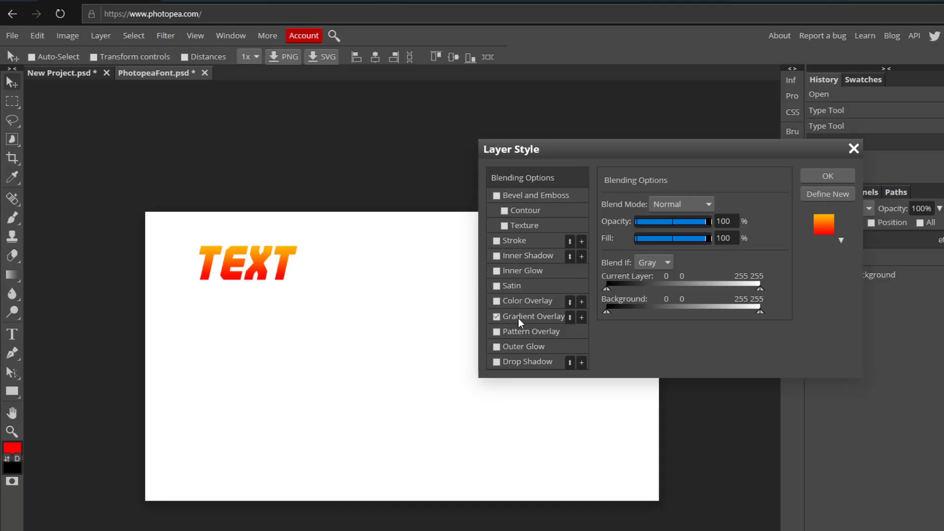
{"action": "left_click", "coordinate": [513, 317]}
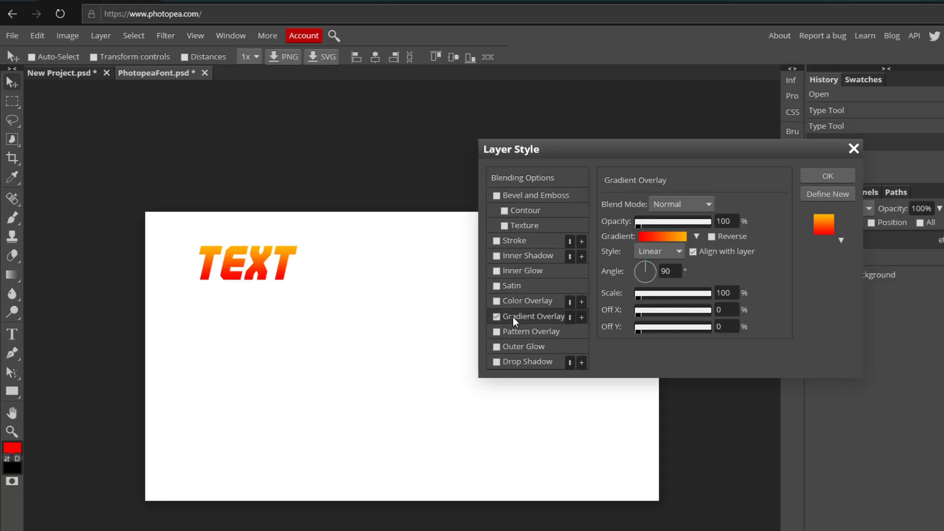
{"action": "left_click", "coordinate": [653, 236]}
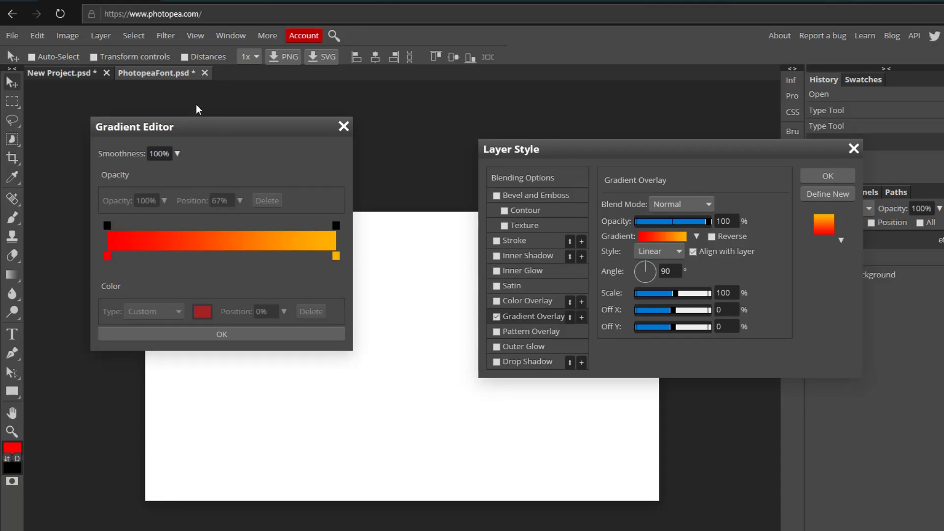
{"action": "left_click_drag", "start_coordinate": [211, 134], "coordinate": [530, 150]}
{"action": "double_click", "coordinate": [499, 282]}
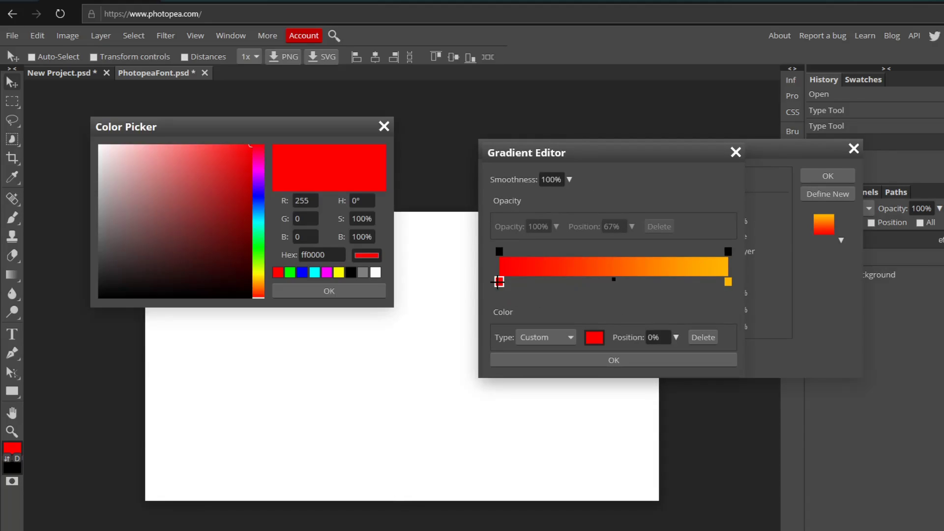
{"action": "left_click", "coordinate": [177, 298]}
{"action": "left_click", "coordinate": [305, 292]}
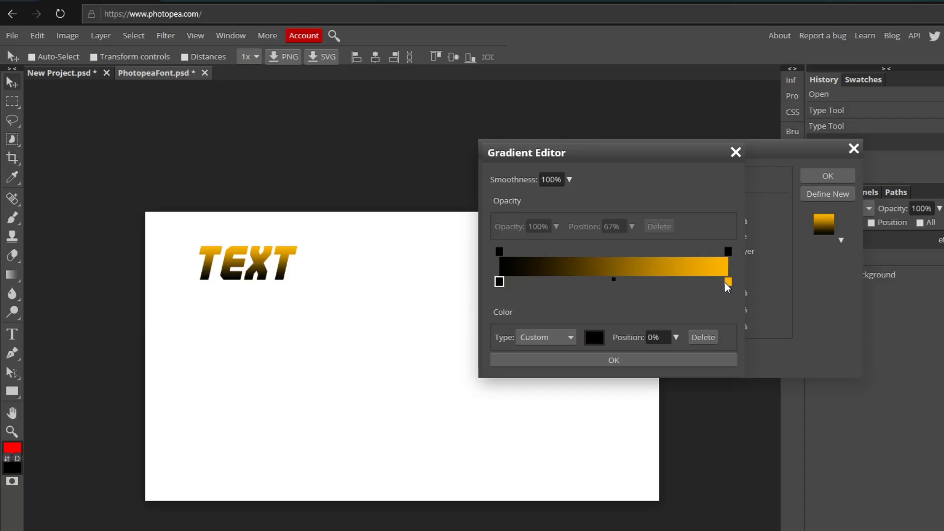
- Set the gradient's end colour to white (ffffff) and accept the edited gradient
{"action": "left_click", "coordinate": [728, 282]}
{"action": "double_click", "coordinate": [728, 282]}
{"action": "left_click_drag", "start_coordinate": [121, 163], "coordinate": [80, 119]}
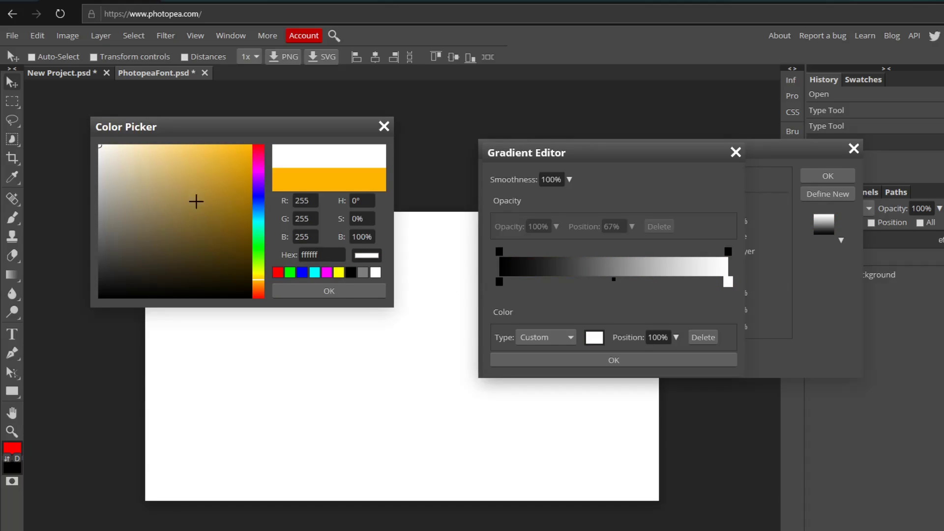
{"action": "left_click", "coordinate": [351, 297]}
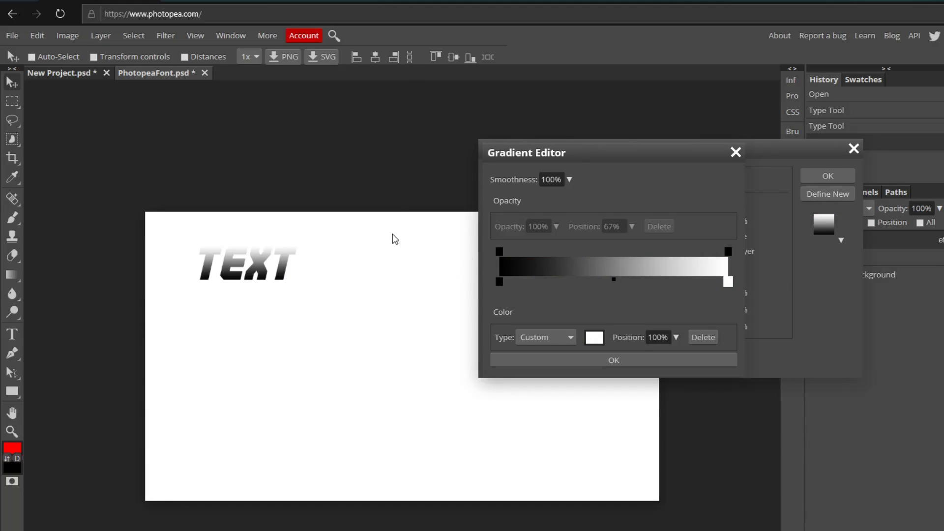
{"action": "left_click", "coordinate": [618, 360]}
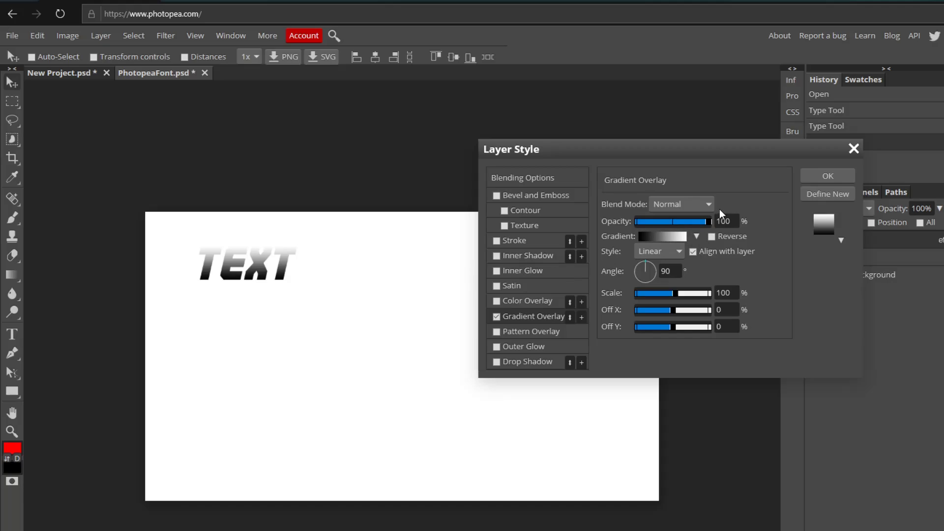
- Edit the gradient overlay of the TEXT layer and set the gradient's start colour to red (ff0000)
{"action": "left_click", "coordinate": [662, 237]}
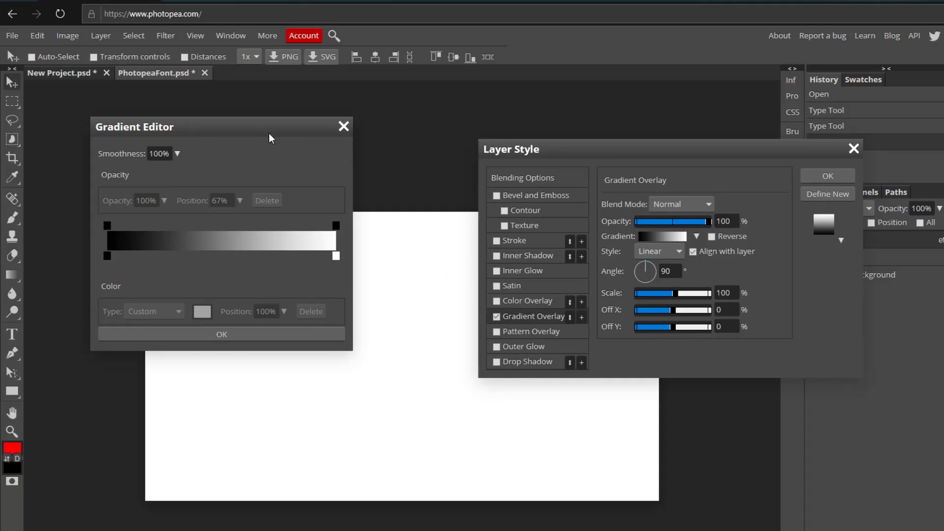
{"action": "left_click_drag", "start_coordinate": [265, 129], "coordinate": [337, 154]}
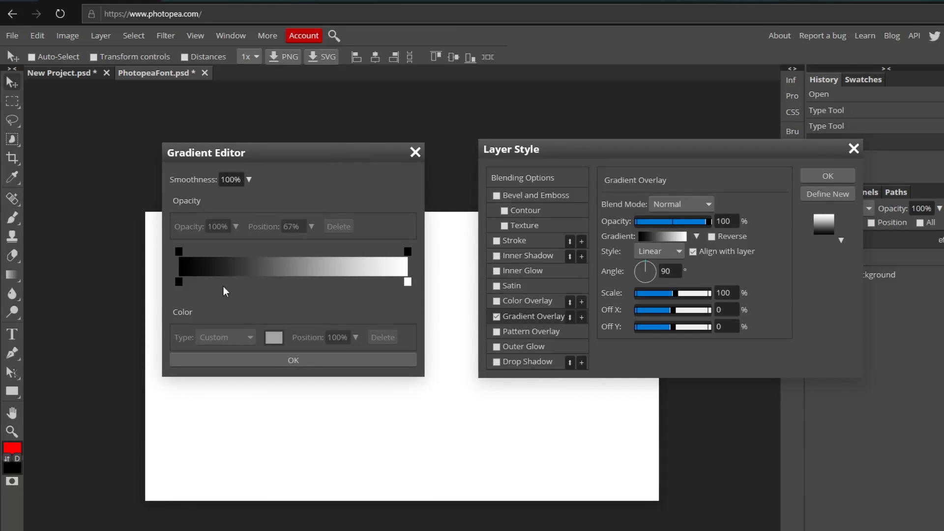
{"action": "left_click", "coordinate": [179, 283]}
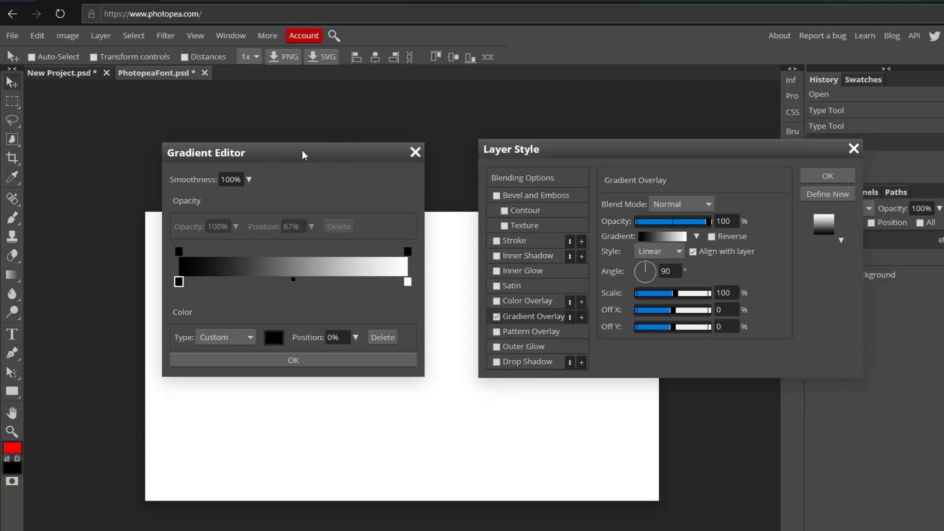
{"action": "left_click_drag", "start_coordinate": [303, 151], "coordinate": [532, 150]}
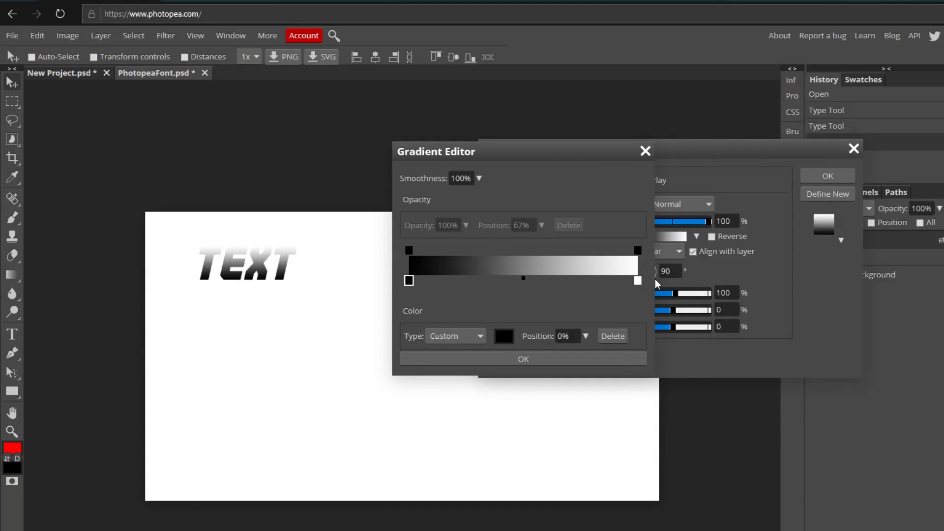
{"action": "double_click", "coordinate": [408, 279]}
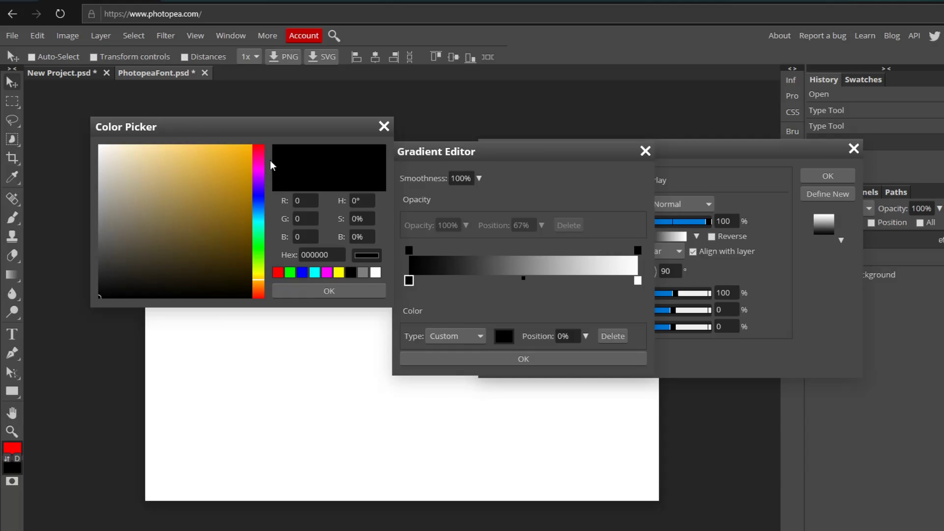
{"action": "left_click_drag", "start_coordinate": [257, 150], "coordinate": [542, 396]}
{"action": "left_click", "coordinate": [251, 145]}
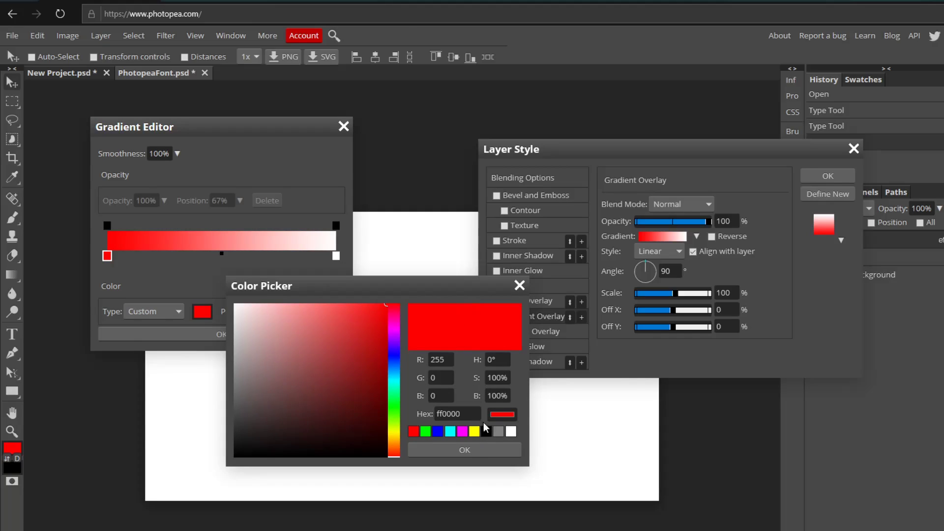
{"action": "left_click", "coordinate": [464, 453]}
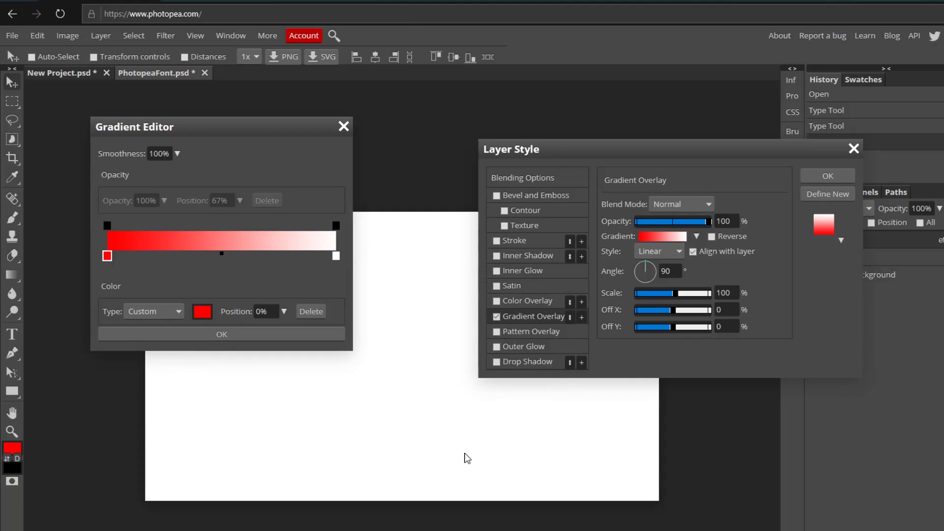
- Set the gradient's end colour to a saturated orange and accept the edited gradient
{"action": "double_click", "coordinate": [336, 256]}
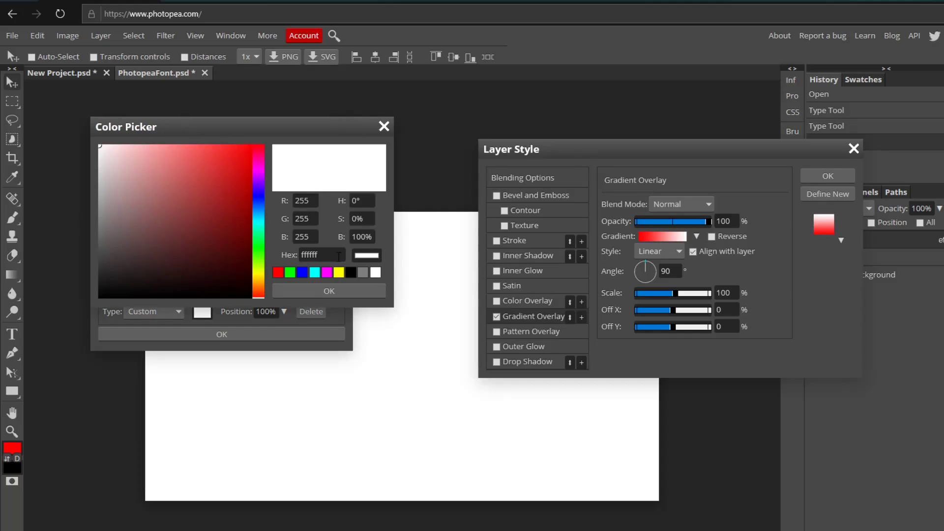
{"action": "left_click", "coordinate": [262, 287]}
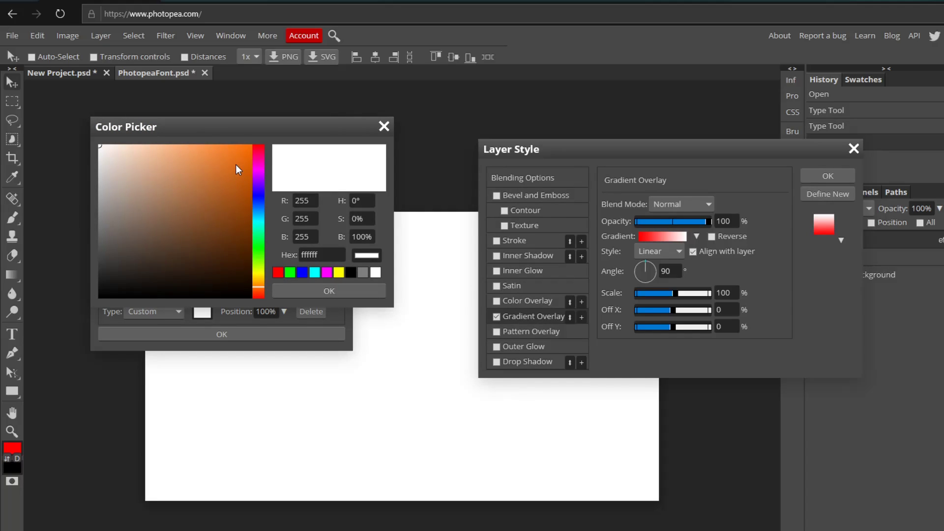
{"action": "left_click_drag", "start_coordinate": [237, 166], "coordinate": [596, 254]}
{"action": "left_click", "coordinate": [305, 291]}
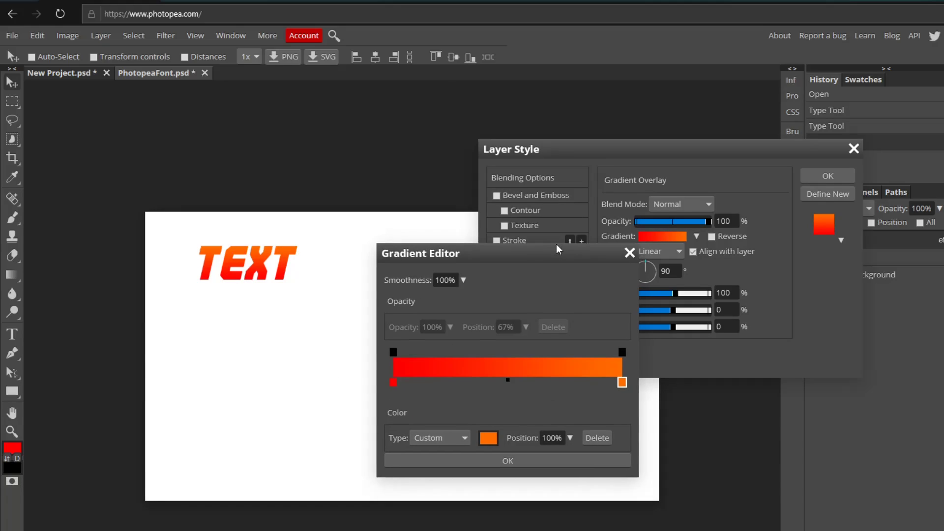
{"action": "left_click", "coordinate": [547, 460]}
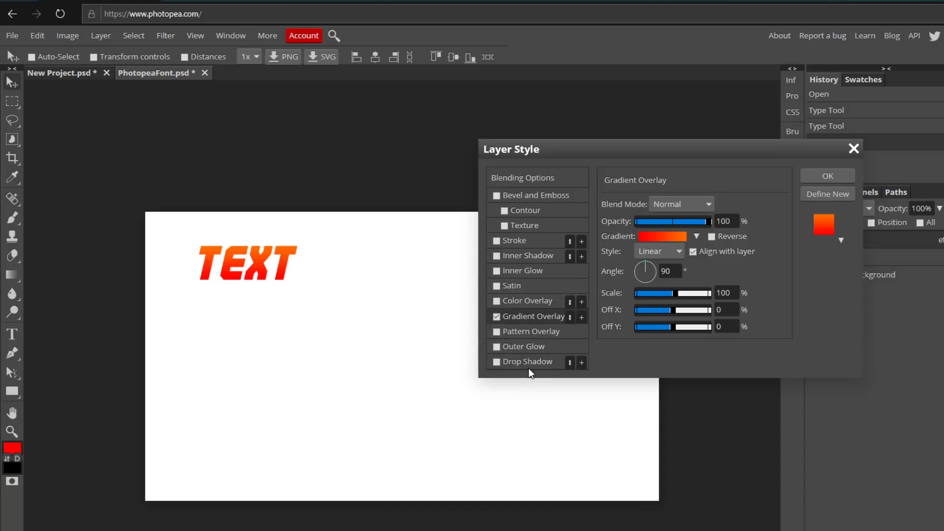
- Add a drop shadow to the TEXT layer and reduce its size to 3 px
{"action": "left_click", "coordinate": [497, 363]}
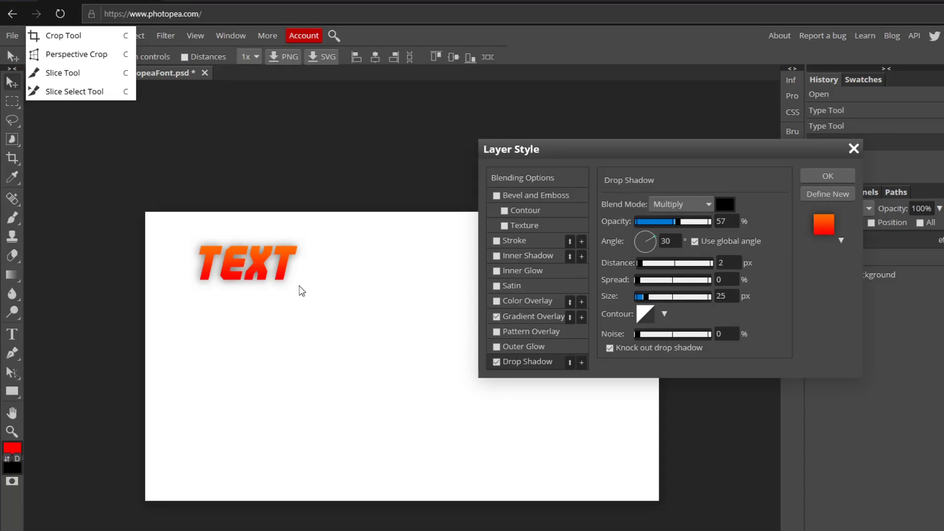
{"action": "mouse_move", "coordinate": [644, 301]}
{"action": "left_mouse_down"}
{"action": "mouse_move", "coordinate": [678, 298]}
{"action": "mouse_move", "coordinate": [639, 299]}
{"action": "left_mouse_up"}
{"action": "left_click", "coordinate": [638, 298]}
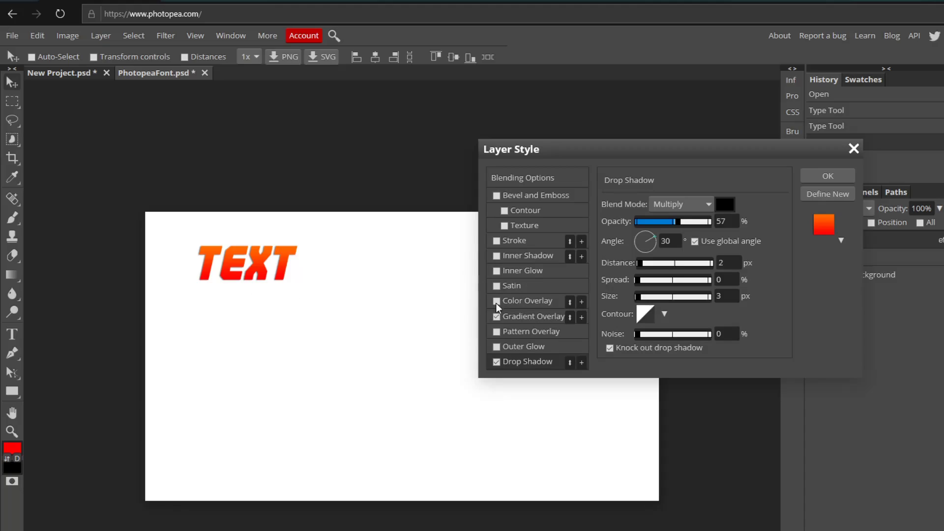
- Try an inner glow on the TEXT layer in white and red, cancel the colour choice and switch the inner glow off
{"action": "left_click", "coordinate": [497, 270]}
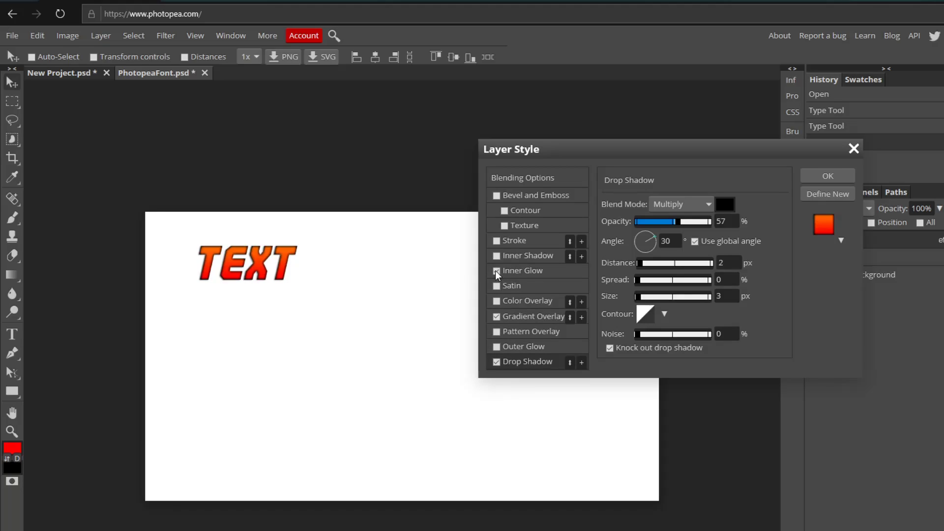
{"action": "left_click", "coordinate": [526, 270]}
{"action": "left_click", "coordinate": [611, 254]}
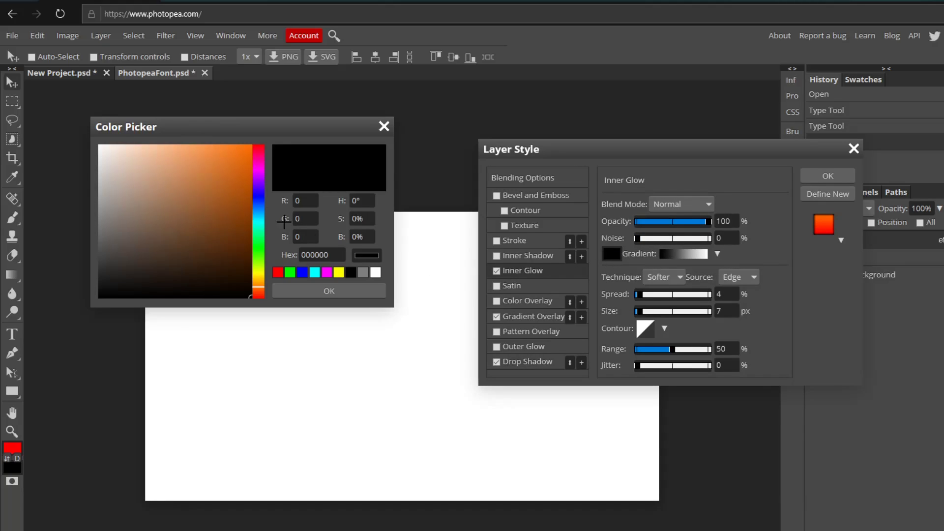
{"action": "left_click_drag", "start_coordinate": [261, 131], "coordinate": [423, 155]}
{"action": "left_click_drag", "start_coordinate": [323, 135], "coordinate": [700, 170]}
{"action": "left_click_drag", "start_coordinate": [669, 231], "coordinate": [693, 190]}
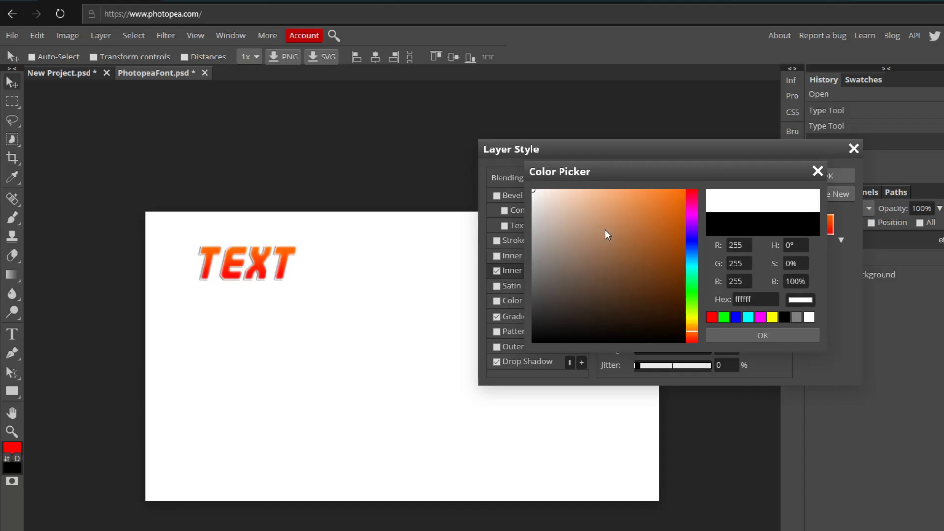
{"action": "left_click_drag", "start_coordinate": [683, 249], "coordinate": [694, 189]}
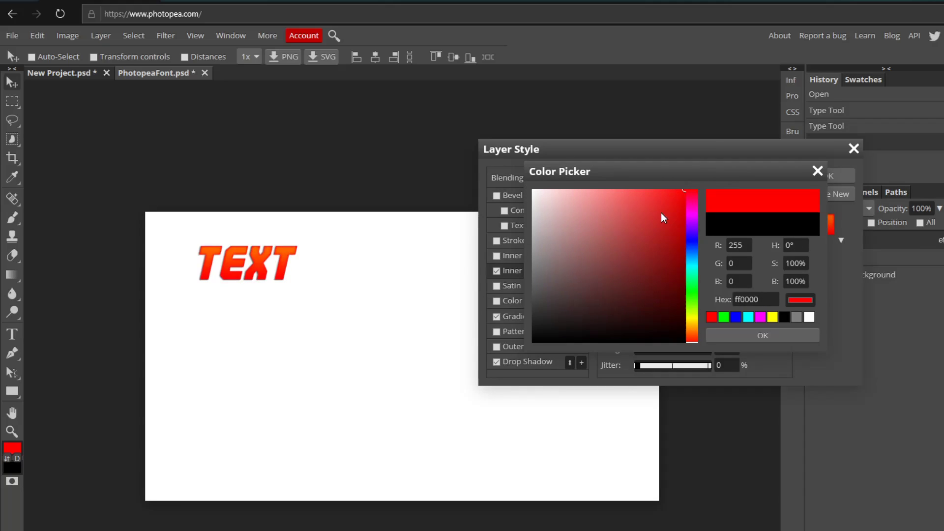
{"action": "left_click", "coordinate": [818, 171]}
{"action": "left_click", "coordinate": [497, 271]}
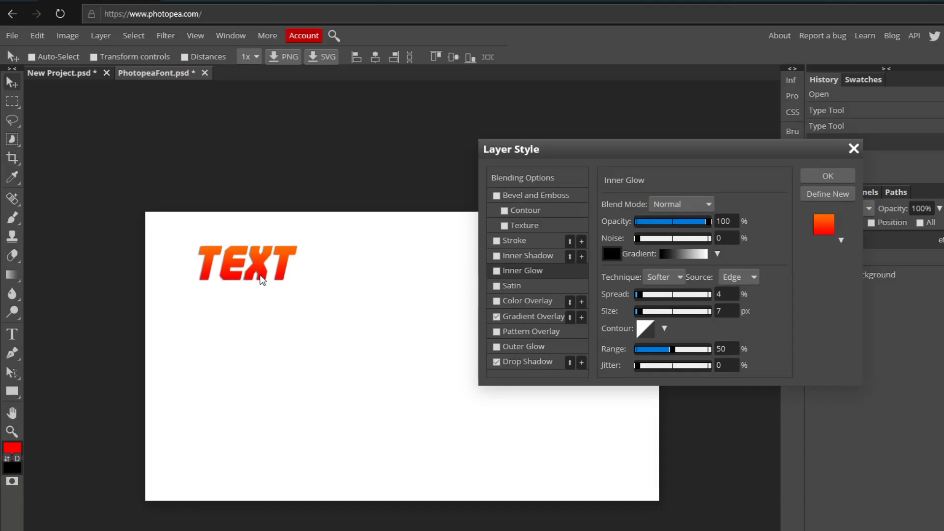
- Accept the layer style and move the TEXT layer slightly down on the canvas
{"action": "left_click", "coordinate": [826, 176]}
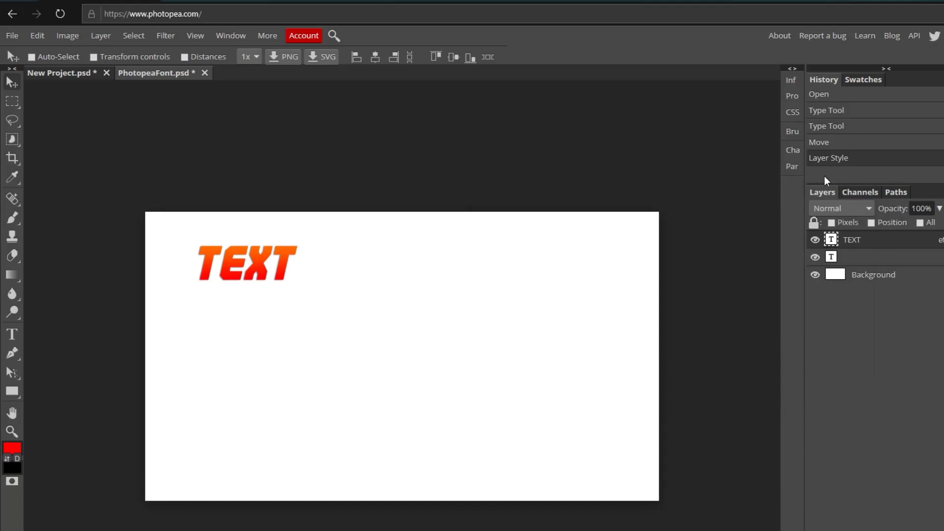
{"action": "mouse_move", "coordinate": [153, 213]}
{"action": "left_mouse_down"}
{"action": "mouse_move", "coordinate": [207, 263]}
{"action": "mouse_move", "coordinate": [160, 263]}
{"action": "mouse_move", "coordinate": [151, 216]}
{"action": "left_mouse_up"}
{"action": "left_click_drag", "start_coordinate": [250, 279], "coordinate": [264, 294]}
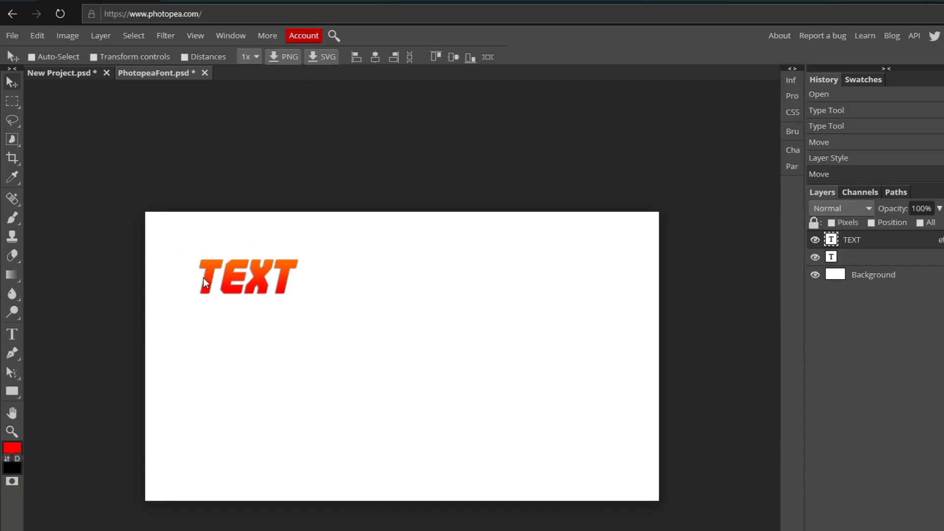
- Duplicate the TEXT layer and move the copy below and to the right of the original, near the canvas centre
{"action": "right_click", "coordinate": [880, 243]}
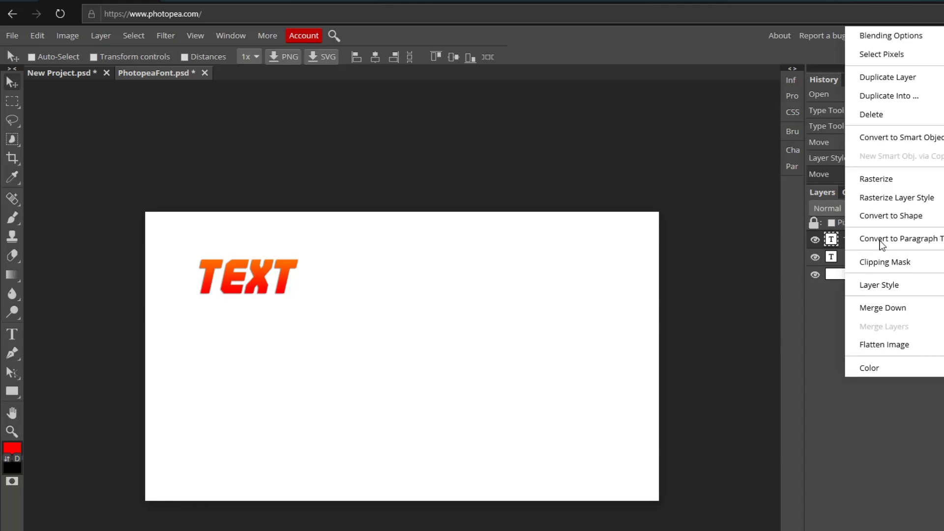
{"action": "left_click", "coordinate": [903, 77]}
{"action": "left_click_drag", "start_coordinate": [255, 277], "coordinate": [243, 374]}
{"action": "left_click_drag", "start_coordinate": [195, 281], "coordinate": [391, 356]}
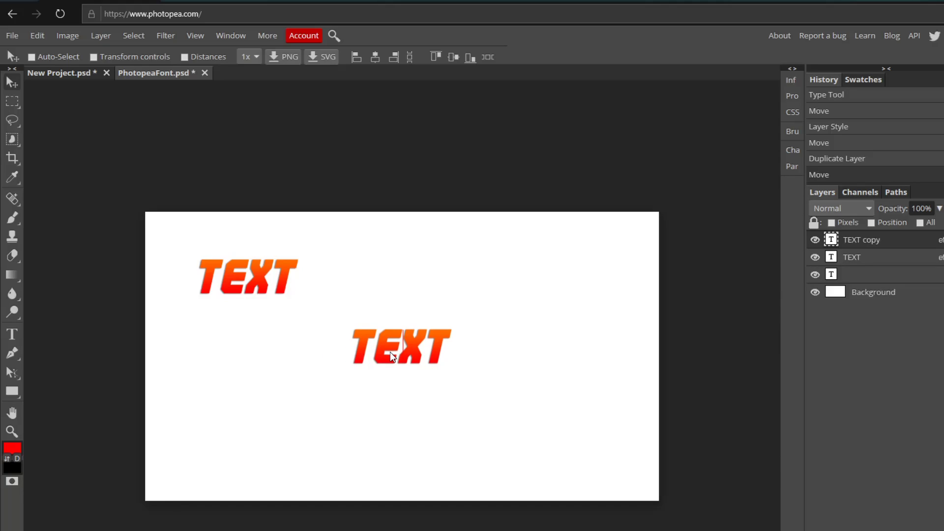
- Turn off the gradient overlay and the drop shadow in the layer style of the TEXT copy layer
{"action": "double_click", "coordinate": [908, 241]}
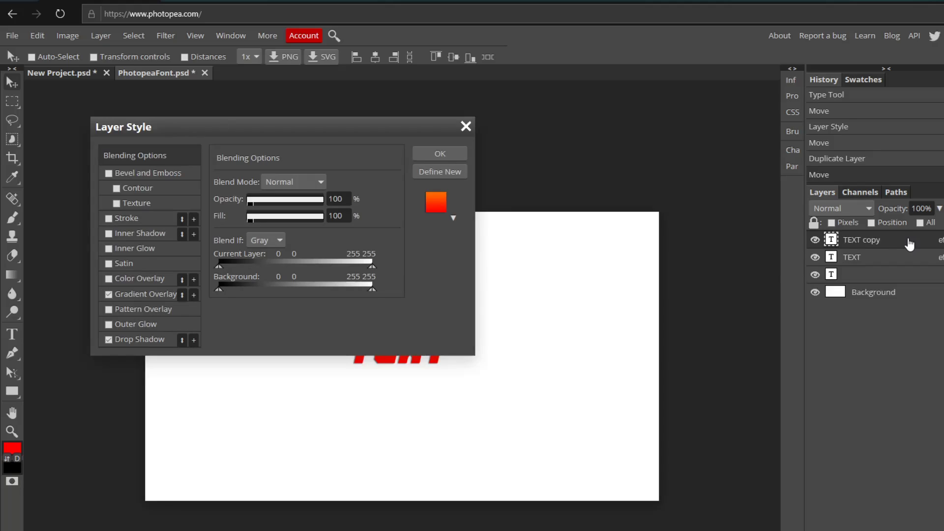
{"action": "left_click_drag", "start_coordinate": [813, 129], "coordinate": [854, 124]}
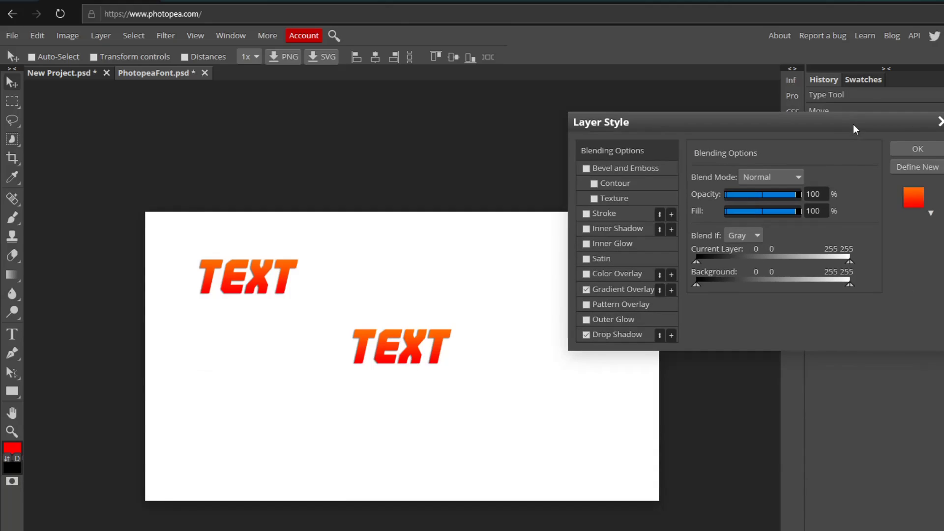
{"action": "left_click", "coordinate": [586, 290]}
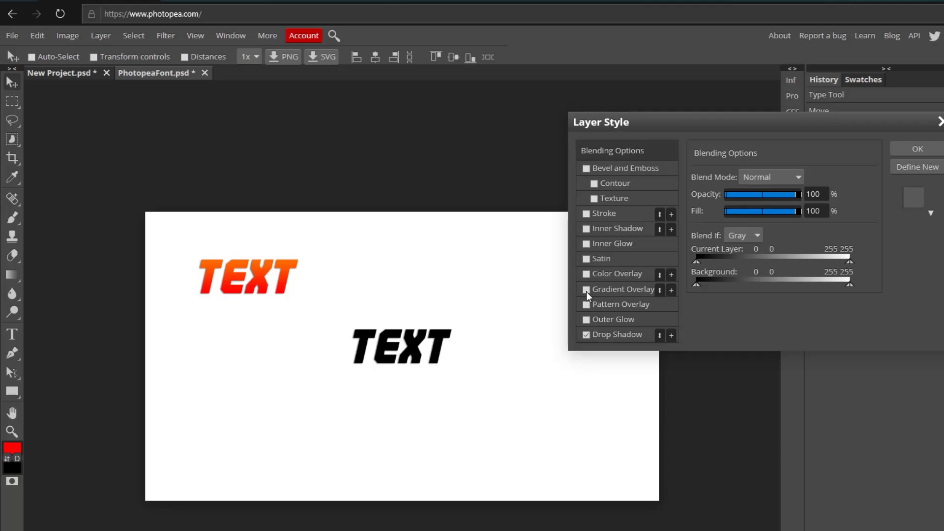
{"action": "left_click", "coordinate": [586, 335]}
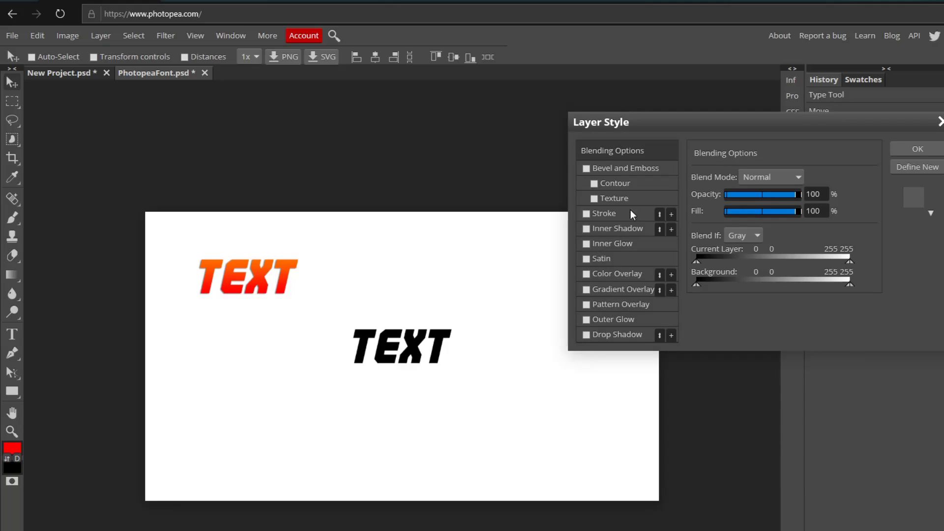
- Add a bright green colour overlay to the TEXT copy layer and accept the colour
{"action": "left_click", "coordinate": [586, 274]}
{"action": "left_click", "coordinate": [612, 272]}
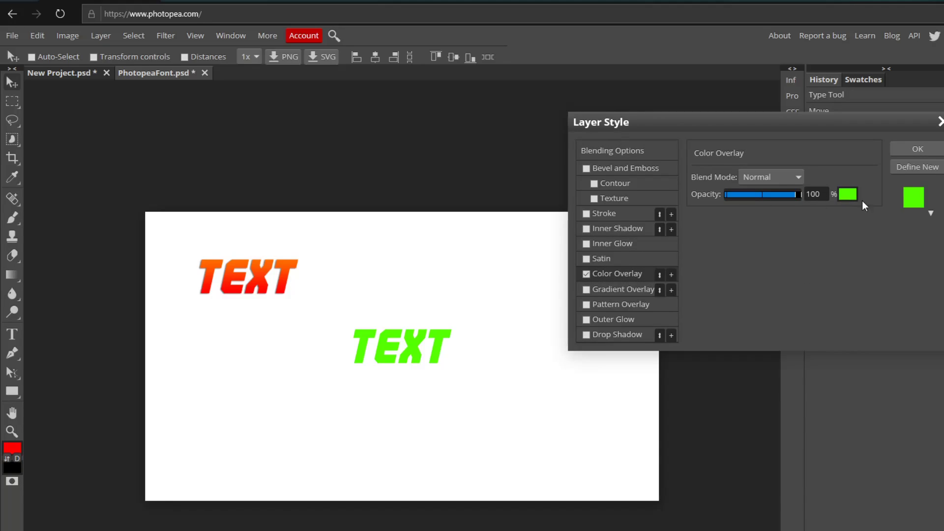
{"action": "left_click", "coordinate": [848, 196]}
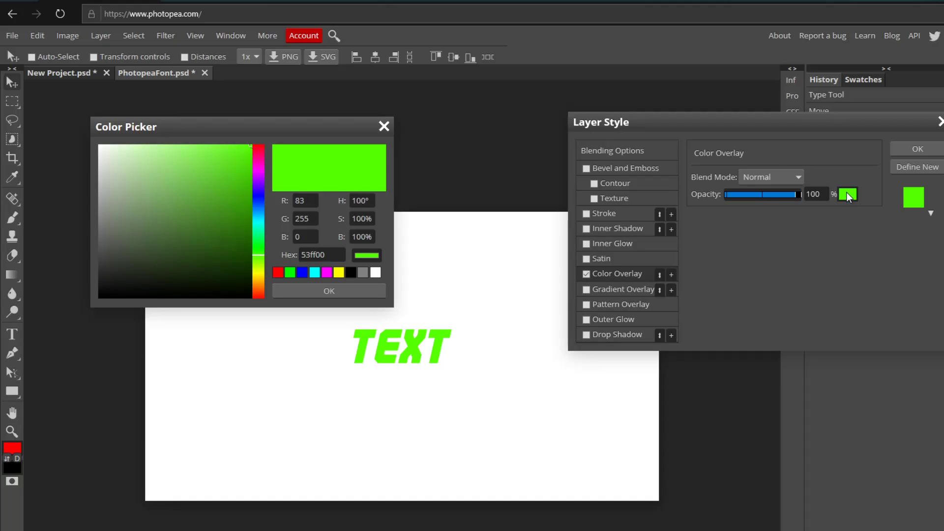
{"action": "left_click_drag", "start_coordinate": [235, 126], "coordinate": [354, 105]}
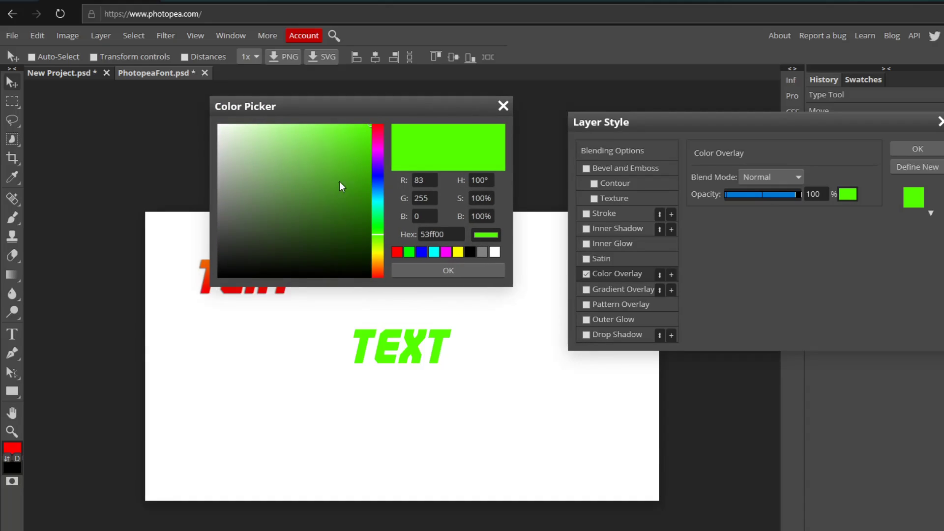
{"action": "left_click_drag", "start_coordinate": [339, 187], "coordinate": [400, 116]}
{"action": "left_click", "coordinate": [436, 273]}
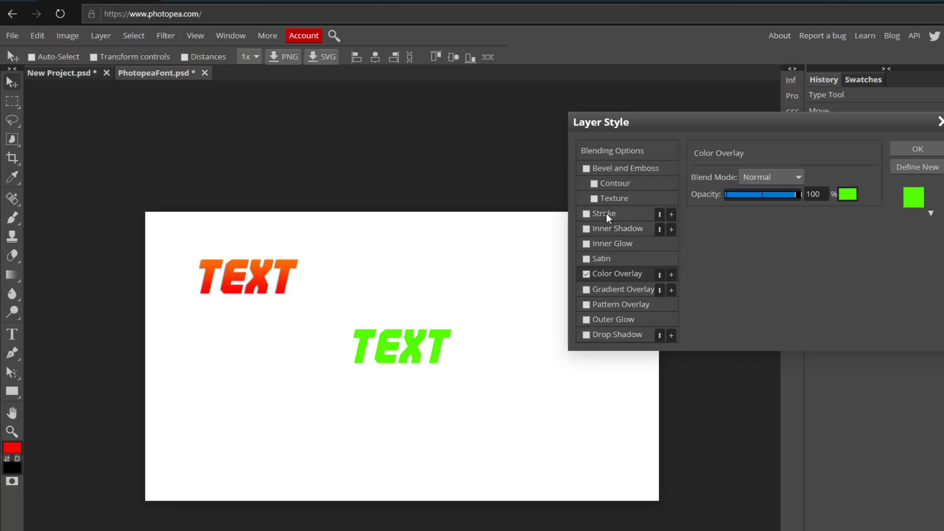
- Turn on a stroke for the TEXT copy layer and set its colour to pure red
{"action": "left_click", "coordinate": [585, 214]}
{"action": "left_click", "coordinate": [604, 213]}
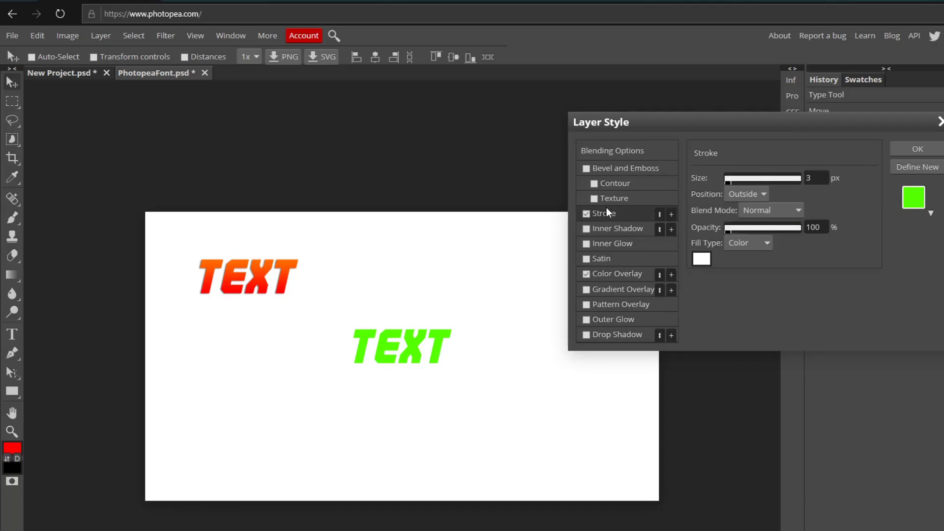
{"action": "left_click", "coordinate": [702, 259]}
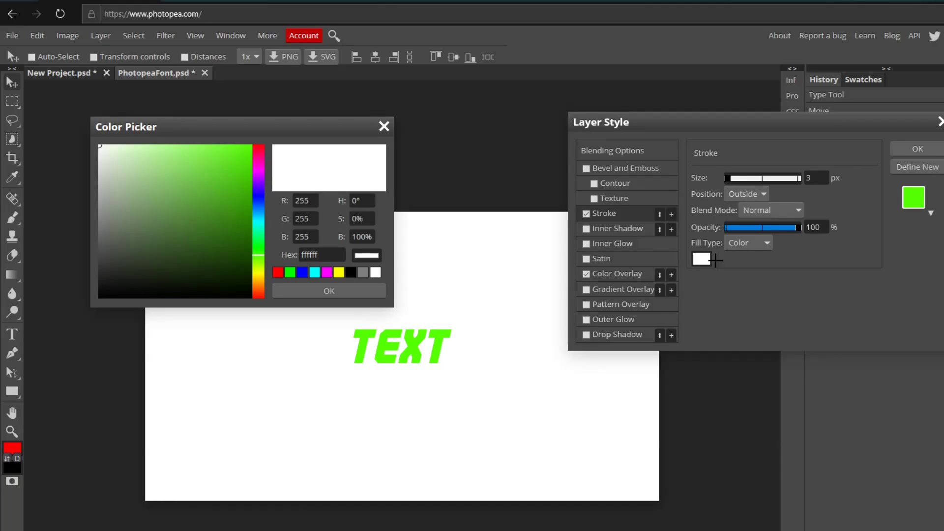
{"action": "left_click_drag", "start_coordinate": [196, 177], "coordinate": [259, 145]}
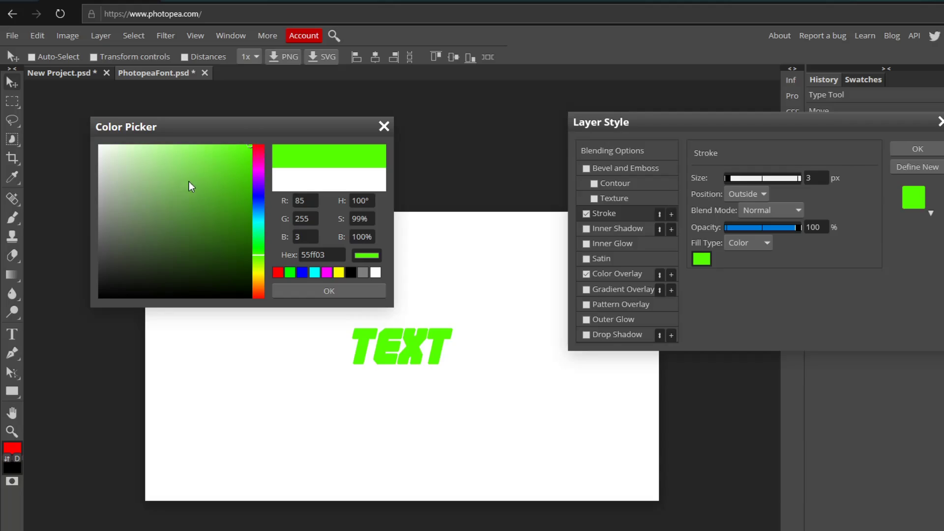
{"action": "mouse_move", "coordinate": [191, 185]}
{"action": "left_mouse_down"}
{"action": "mouse_move", "coordinate": [178, 229]}
{"action": "mouse_move", "coordinate": [249, 261]}
{"action": "left_mouse_up"}
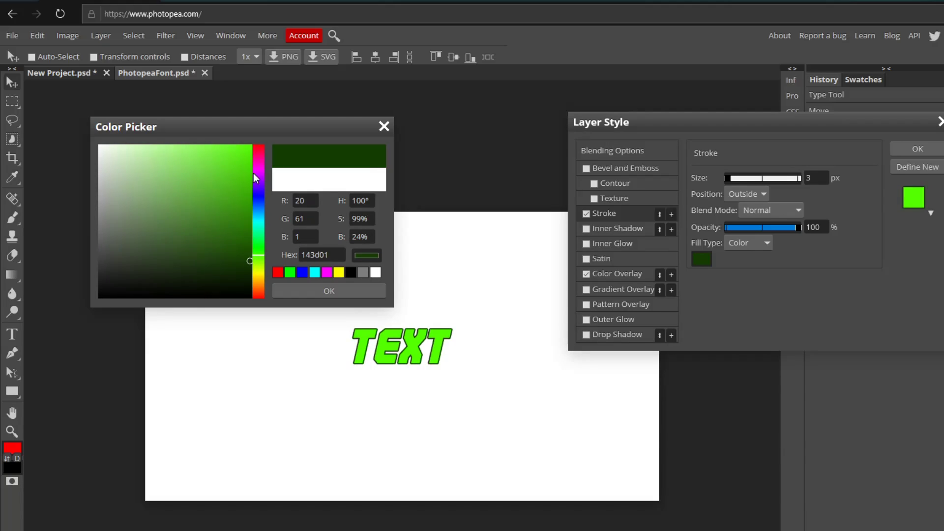
{"action": "left_click_drag", "start_coordinate": [254, 174], "coordinate": [259, 151]}
{"action": "left_click", "coordinate": [251, 146]}
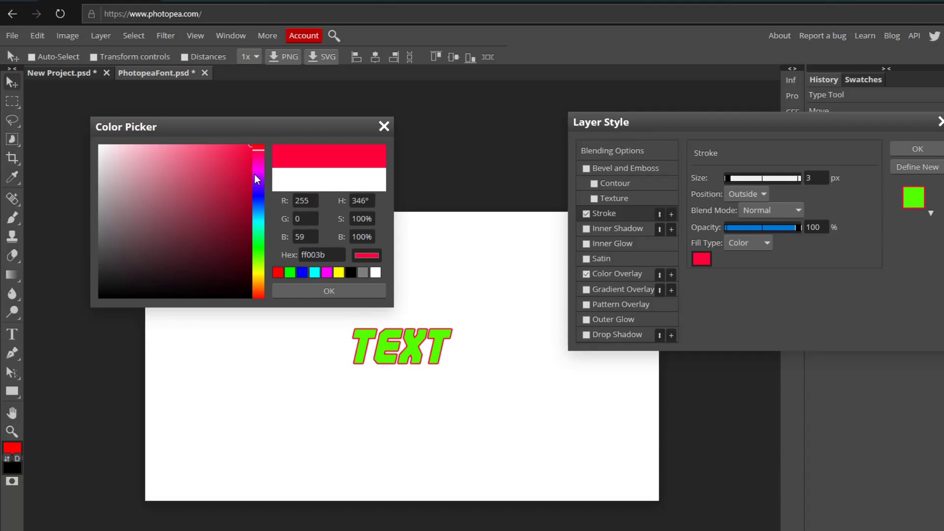
{"action": "left_click", "coordinate": [258, 252]}
{"action": "left_click_drag", "start_coordinate": [261, 205], "coordinate": [261, 139]}
{"action": "left_click", "coordinate": [309, 287]}
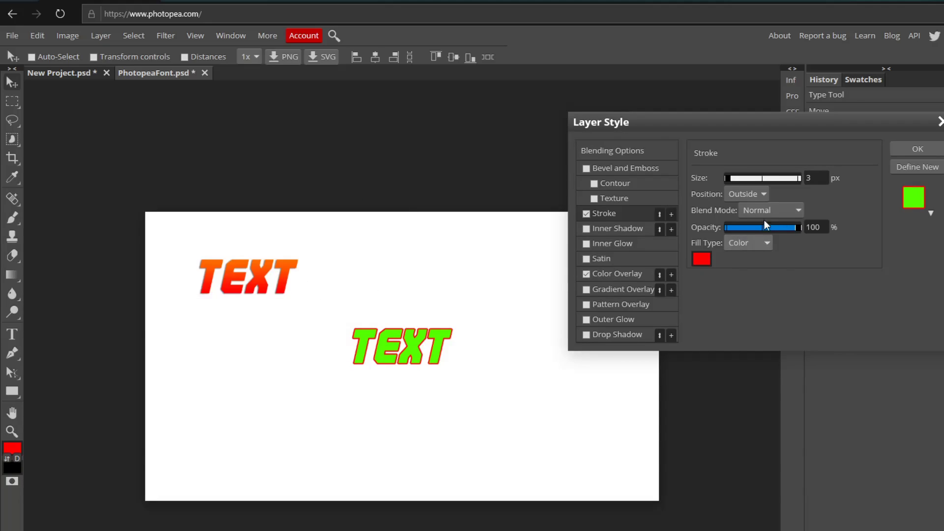
- Change the stroke colour of the TEXT copy layer to black (000000) and set the stroke size to 8 px
{"action": "mouse_move", "coordinate": [733, 180]}
{"action": "left_mouse_down"}
{"action": "mouse_move", "coordinate": [795, 180]}
{"action": "mouse_move", "coordinate": [727, 184]}
{"action": "left_mouse_up"}
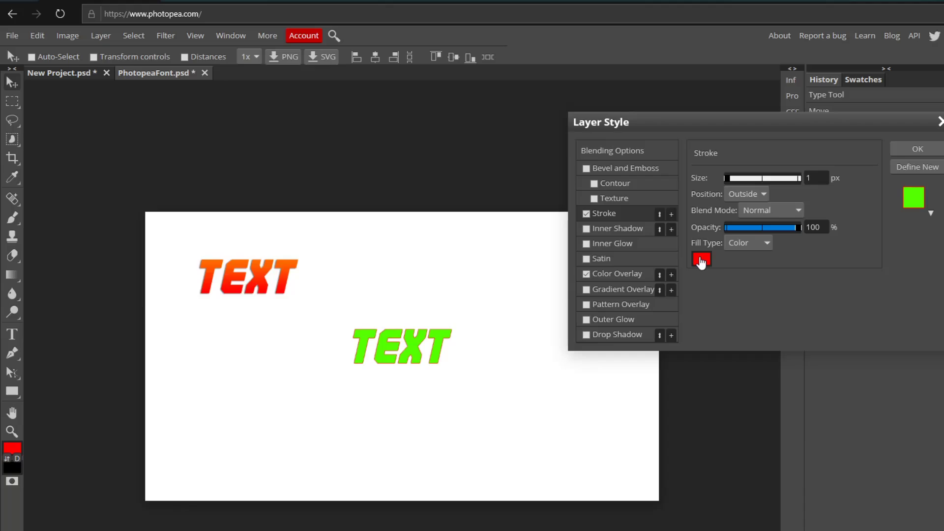
{"action": "left_click", "coordinate": [701, 261]}
{"action": "left_click_drag", "start_coordinate": [226, 273], "coordinate": [226, 316]}
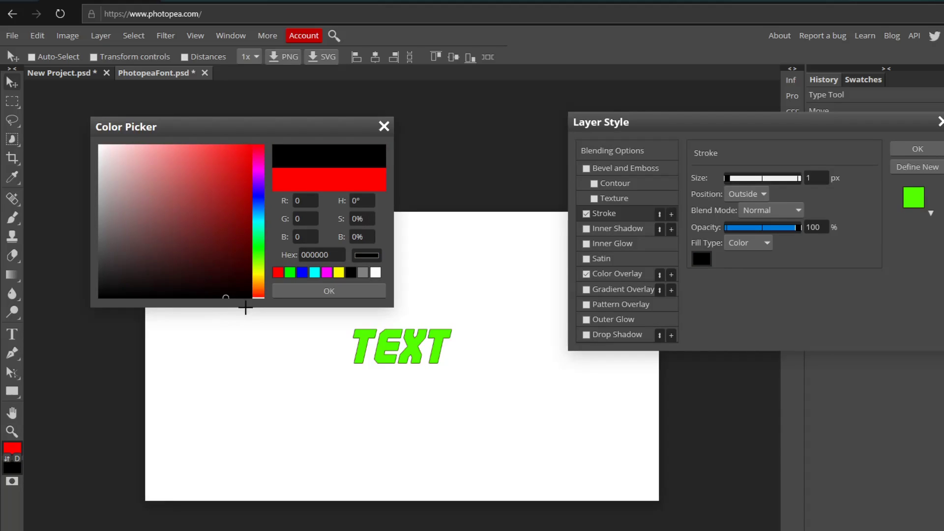
{"action": "left_click", "coordinate": [329, 291]}
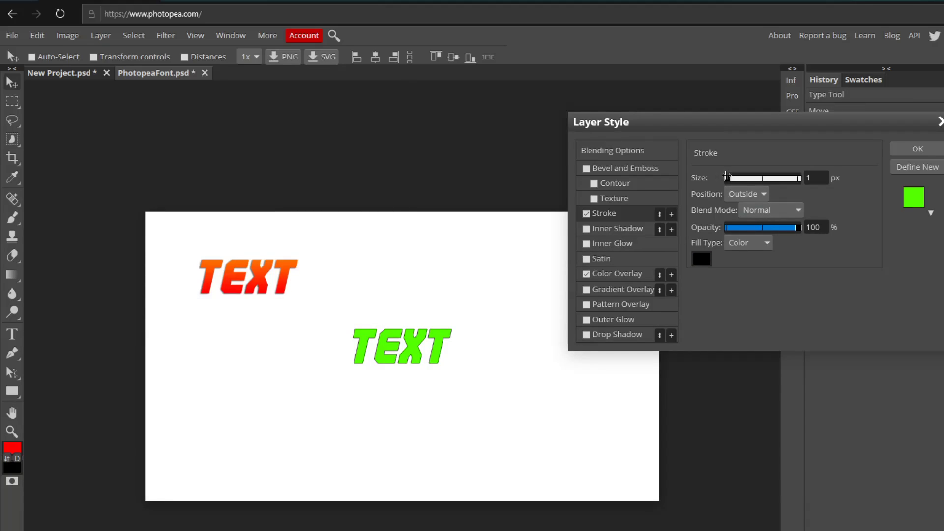
{"action": "left_click_drag", "start_coordinate": [731, 178], "coordinate": [729, 178]}
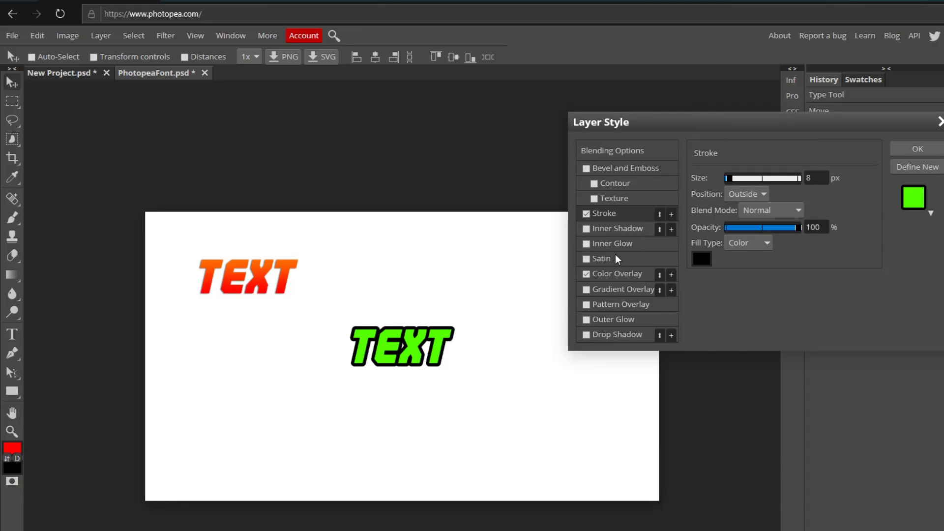
- Add a light green (87ff70) inner glow with 17% spread and 19 px size to the TEXT copy layer and accept the style
{"action": "left_click", "coordinate": [586, 244]}
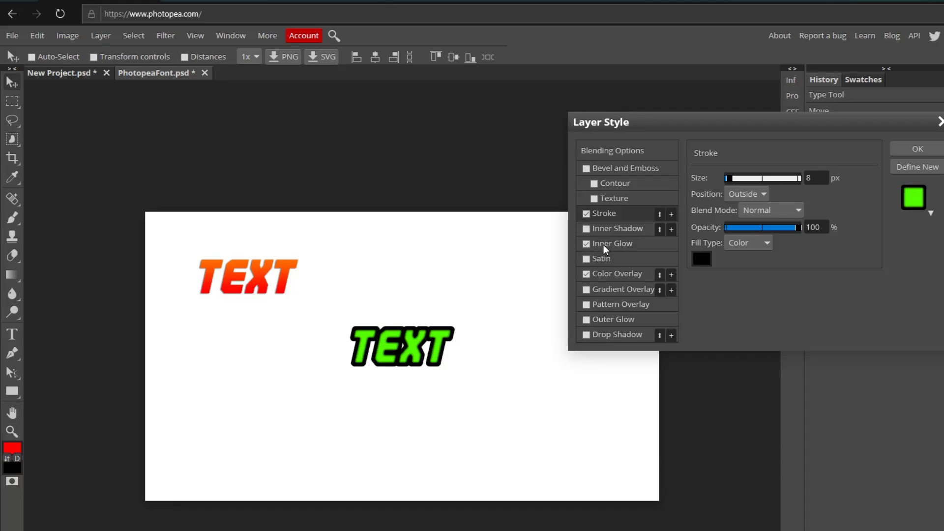
{"action": "left_click", "coordinate": [604, 245]}
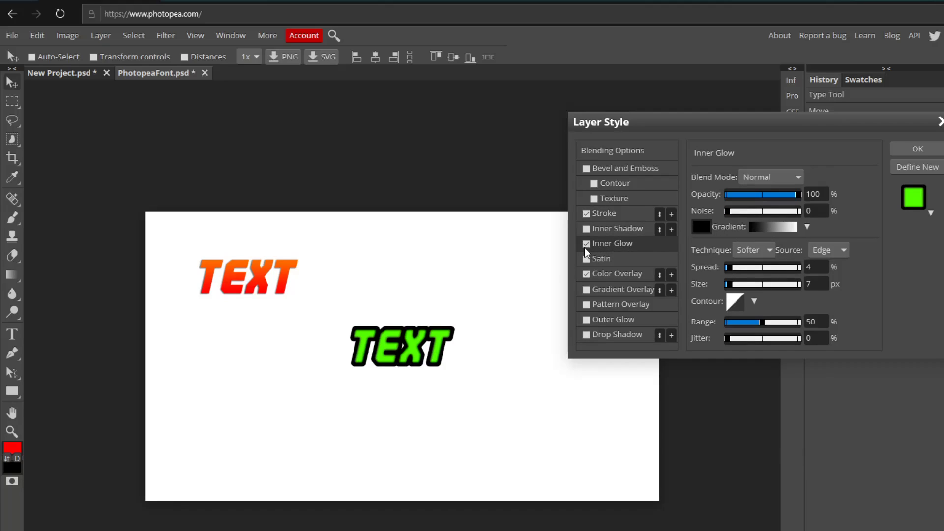
{"action": "left_click", "coordinate": [700, 227]}
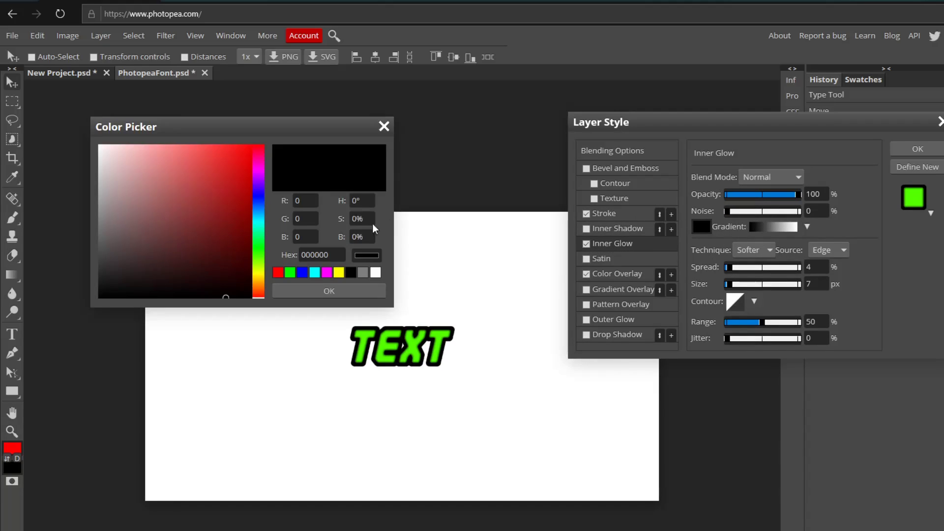
{"action": "left_click", "coordinate": [253, 250]}
{"action": "left_click_drag", "start_coordinate": [231, 241], "coordinate": [279, 134]}
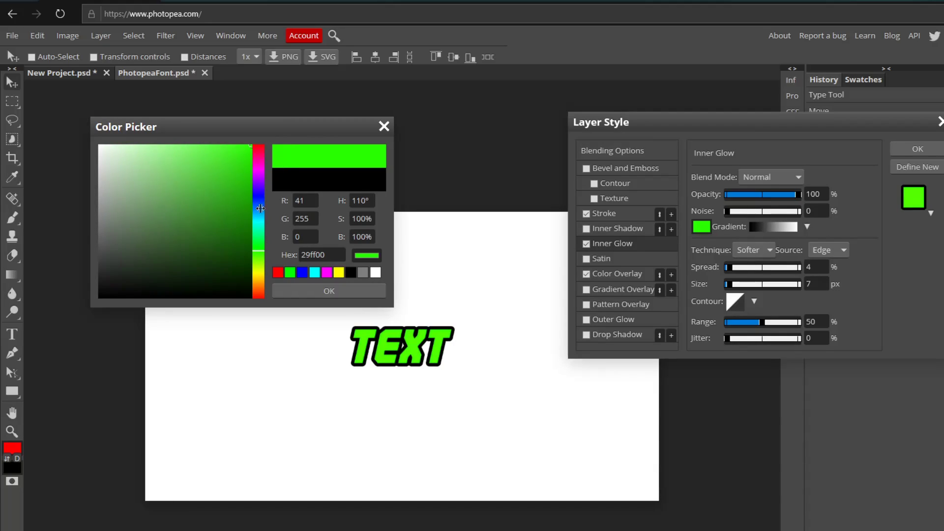
{"action": "mouse_move", "coordinate": [207, 146]}
{"action": "left_mouse_down"}
{"action": "mouse_move", "coordinate": [202, 166]}
{"action": "mouse_move", "coordinate": [185, 146]}
{"action": "left_mouse_up"}
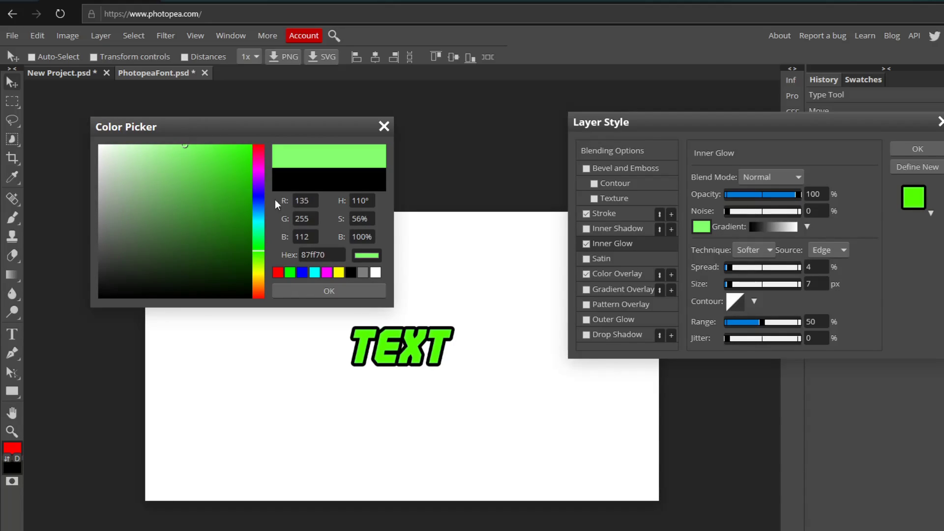
{"action": "left_click", "coordinate": [335, 292]}
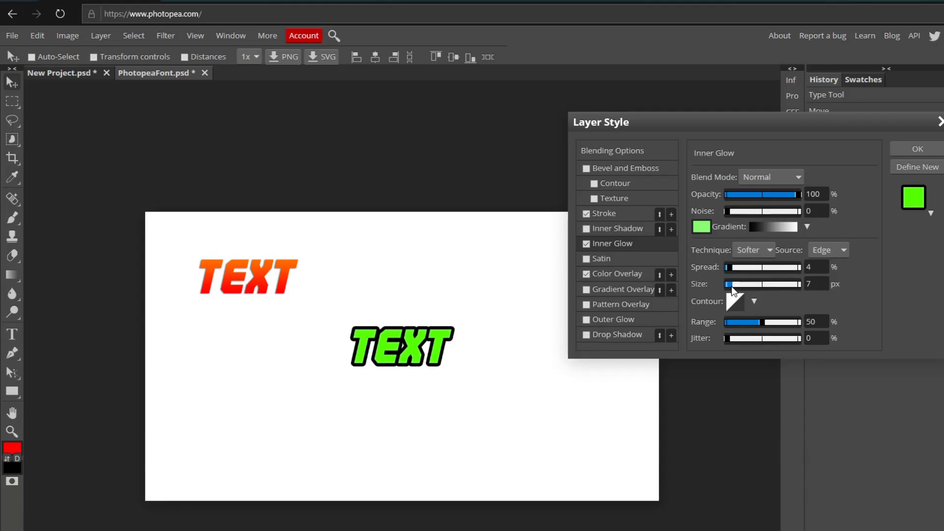
{"action": "mouse_move", "coordinate": [730, 267]}
{"action": "left_mouse_down"}
{"action": "mouse_move", "coordinate": [738, 286]}
{"action": "mouse_move", "coordinate": [739, 268]}
{"action": "mouse_move", "coordinate": [728, 285]}
{"action": "left_mouse_up"}
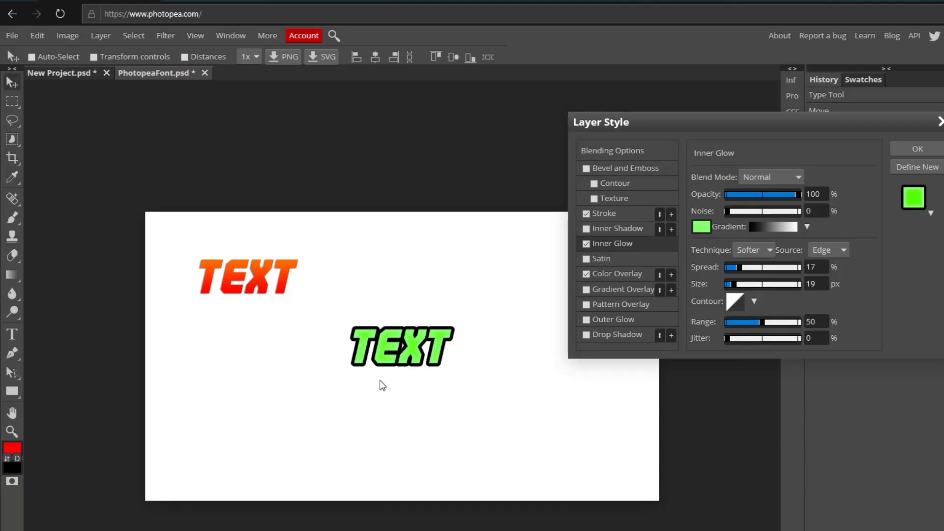
{"action": "left_click", "coordinate": [921, 149]}
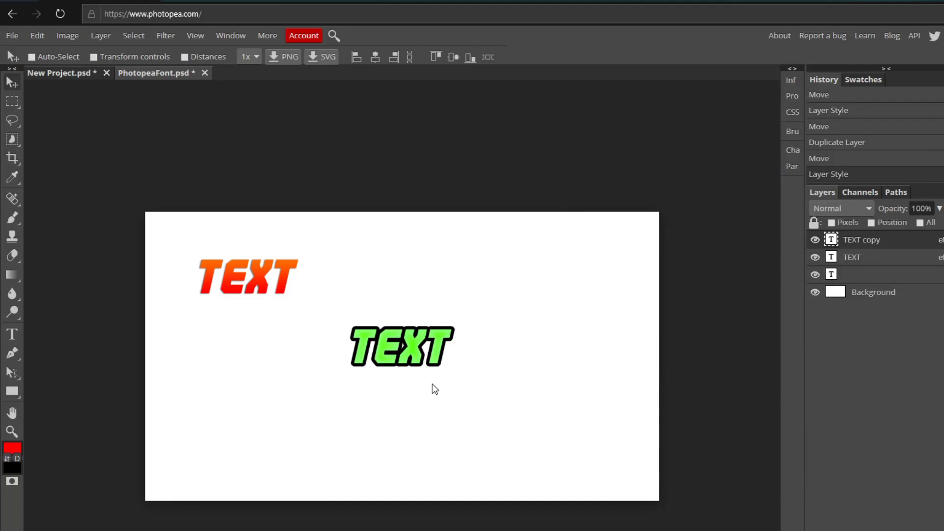
- Move the TEXT copy layer directly beneath the original lettering, and place a duplicate of it underneath
{"action": "left_click_drag", "start_coordinate": [441, 379], "coordinate": [267, 359]}
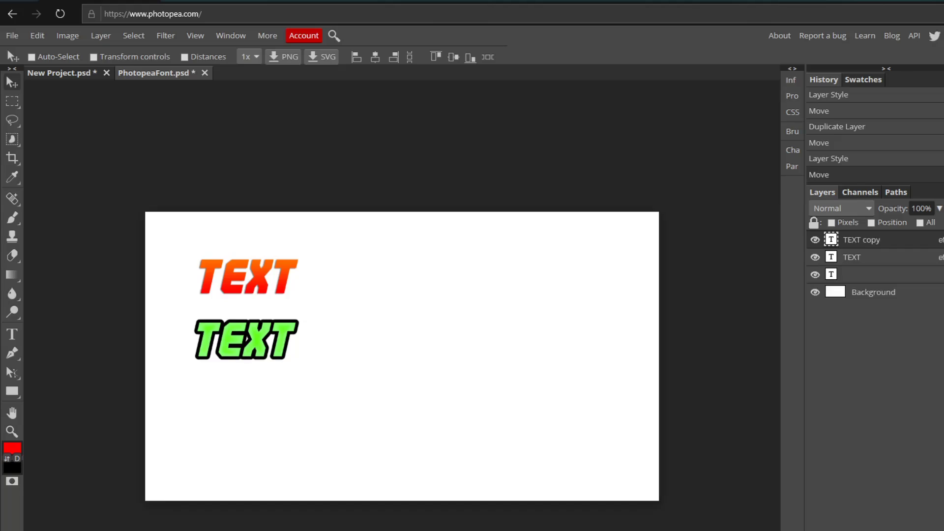
{"action": "right_click", "coordinate": [894, 241]}
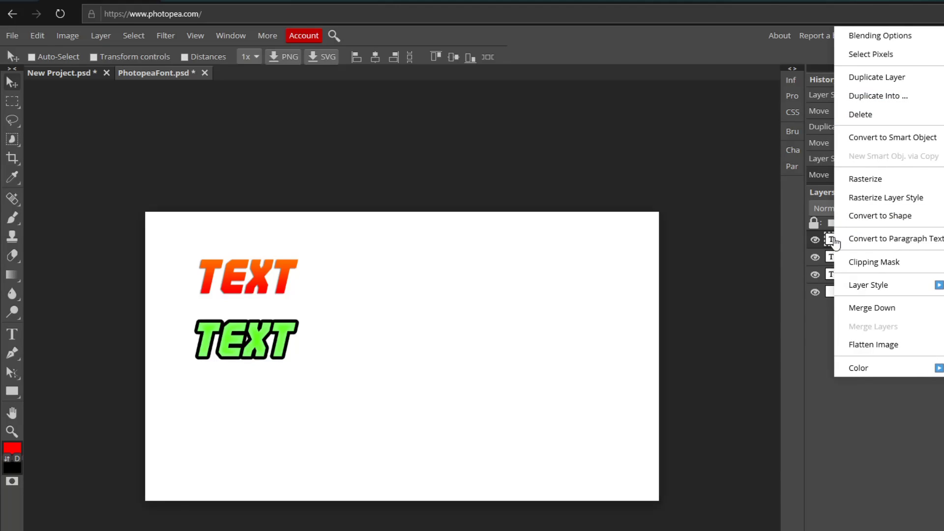
{"action": "left_click", "coordinate": [880, 73]}
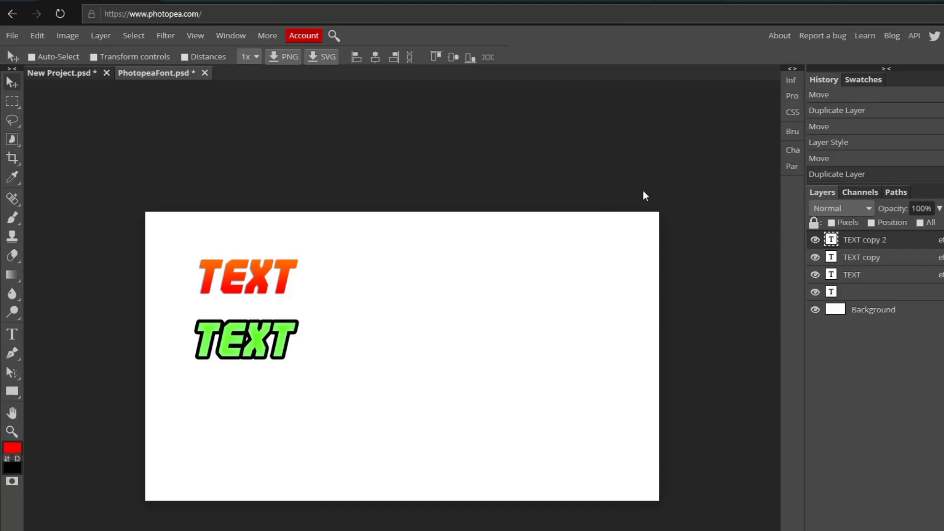
{"action": "left_click_drag", "start_coordinate": [245, 350], "coordinate": [240, 420]}
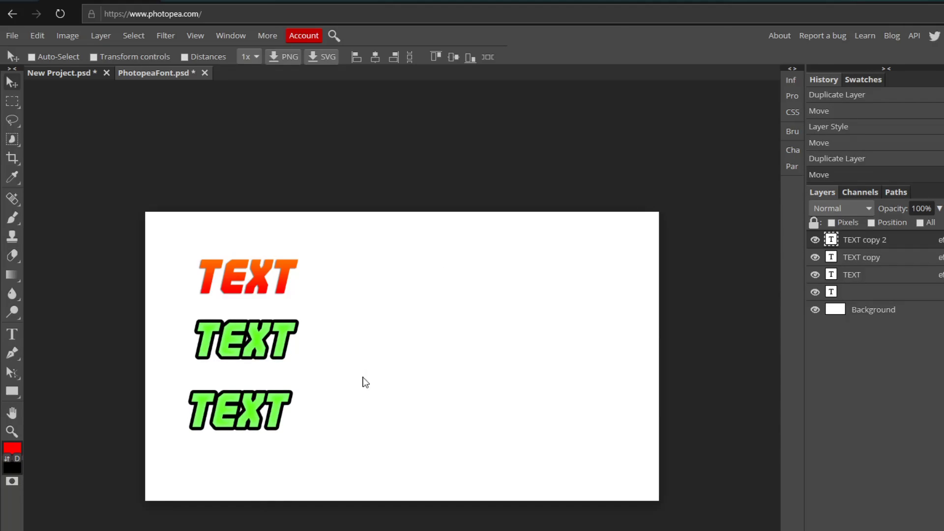
- Turn off the stroke, inner glow and colour overlay in the layer style of the TEXT copy 2 layer
{"action": "double_click", "coordinate": [904, 245]}
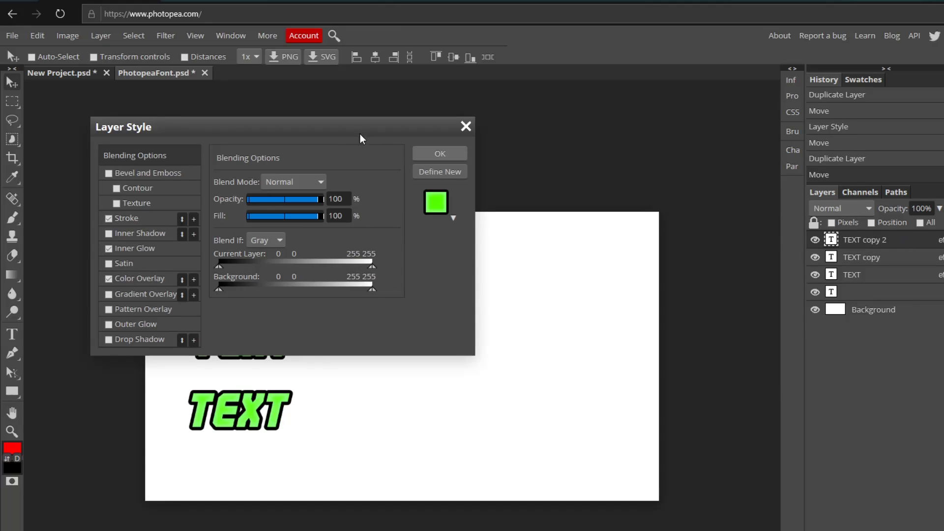
{"action": "left_click_drag", "start_coordinate": [332, 121], "coordinate": [439, 138]}
{"action": "left_click_drag", "start_coordinate": [575, 152], "coordinate": [706, 174]}
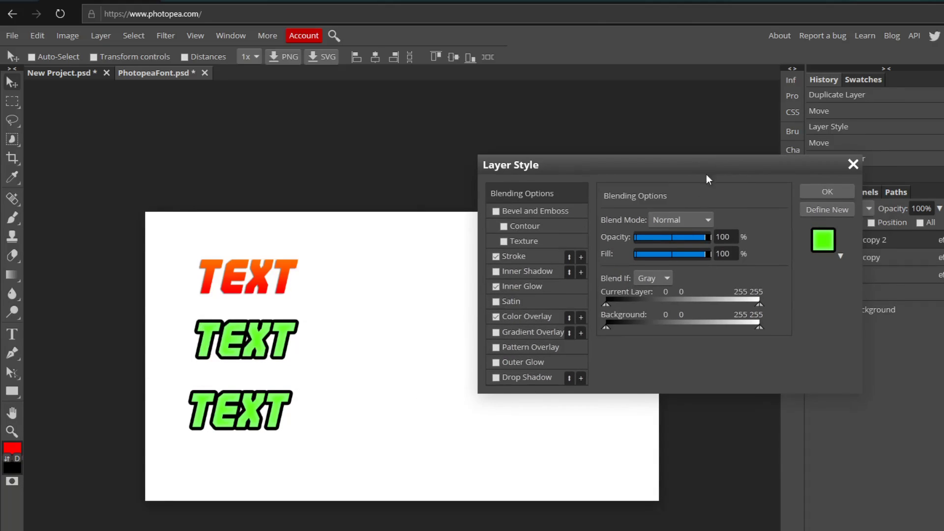
{"action": "left_click", "coordinate": [497, 256]}
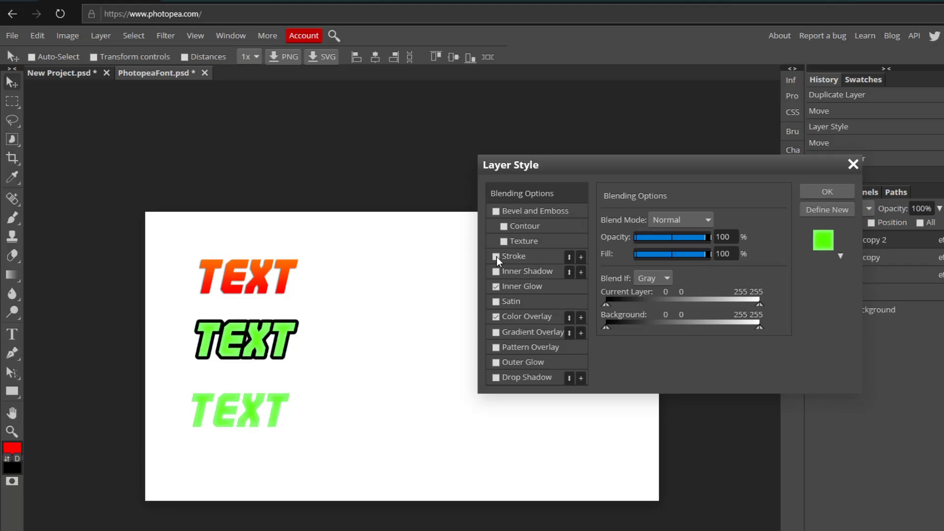
{"action": "left_click", "coordinate": [494, 289]}
{"action": "left_click", "coordinate": [495, 290]}
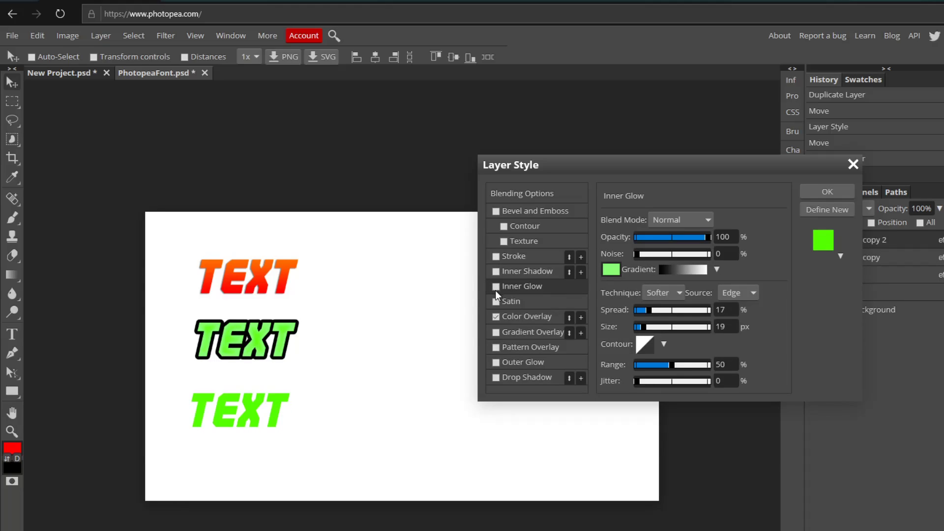
{"action": "left_click", "coordinate": [494, 318]}
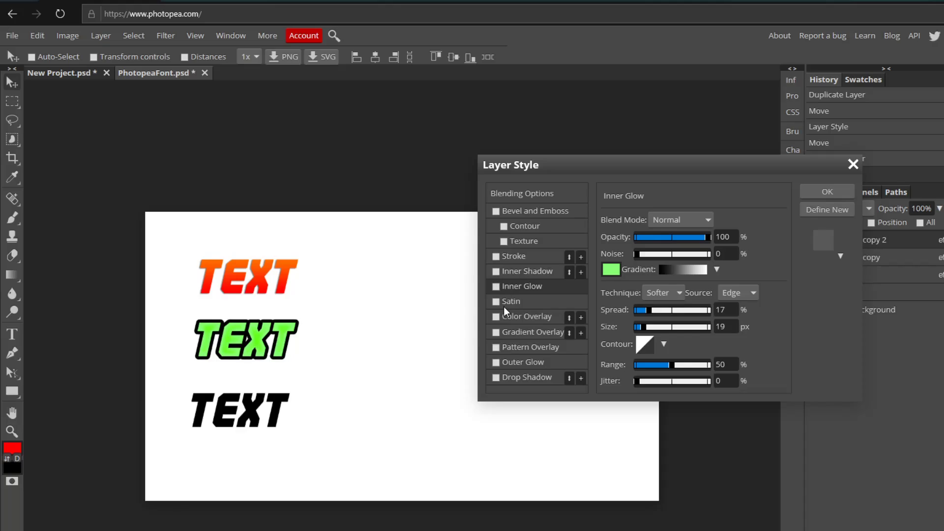
- Add a bright green outer glow with 14% spread and 25 px size to the TEXT copy 2 layer
{"action": "left_click", "coordinate": [495, 362]}
{"action": "left_click", "coordinate": [522, 362]}
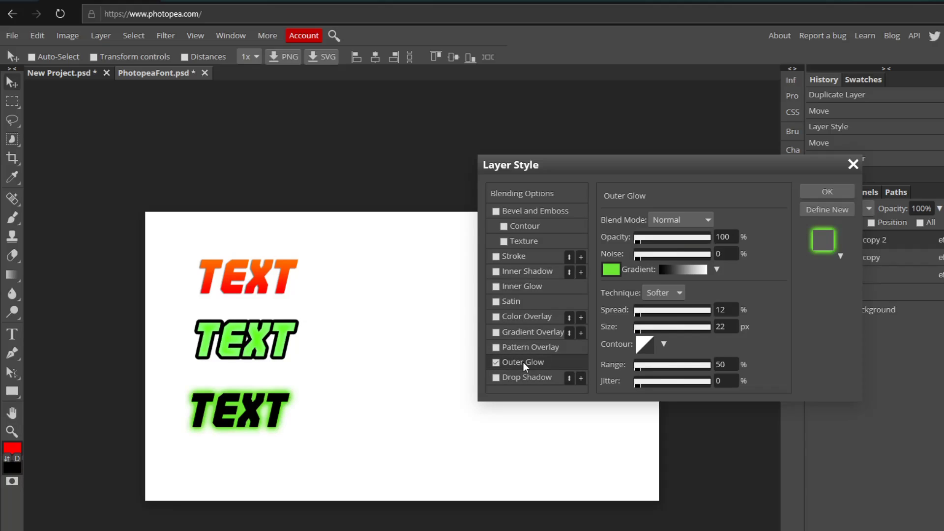
{"action": "left_click", "coordinate": [610, 269]}
{"action": "left_click", "coordinate": [219, 160]}
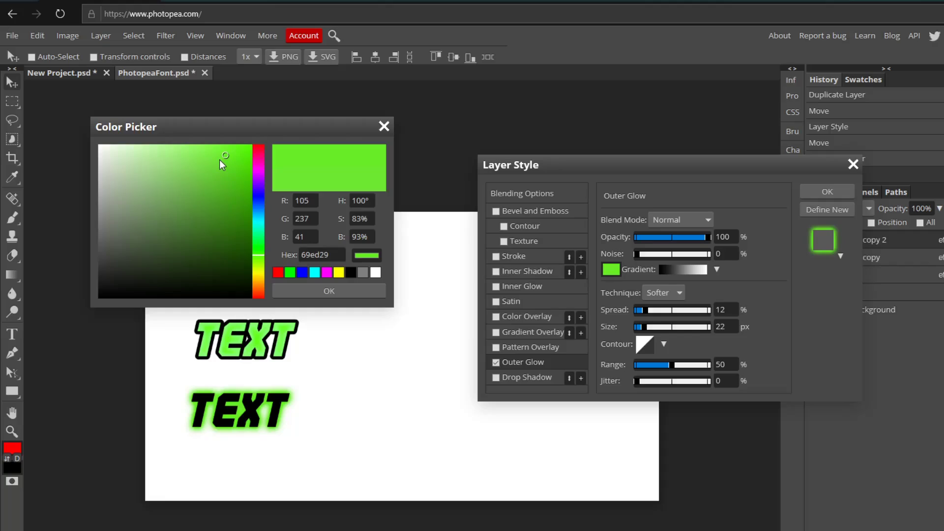
{"action": "left_click", "coordinate": [328, 291]}
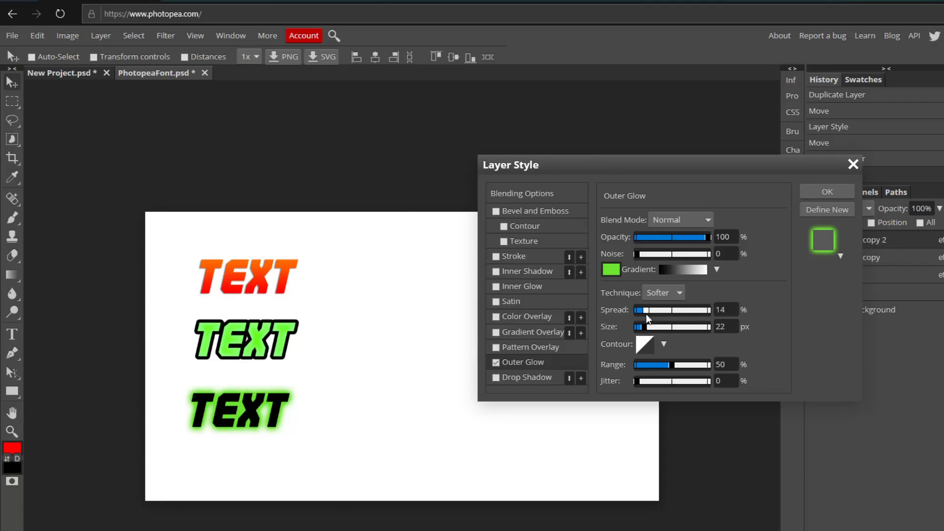
{"action": "left_click", "coordinate": [645, 314]}
{"action": "left_click_drag", "start_coordinate": [647, 327], "coordinate": [645, 328]}
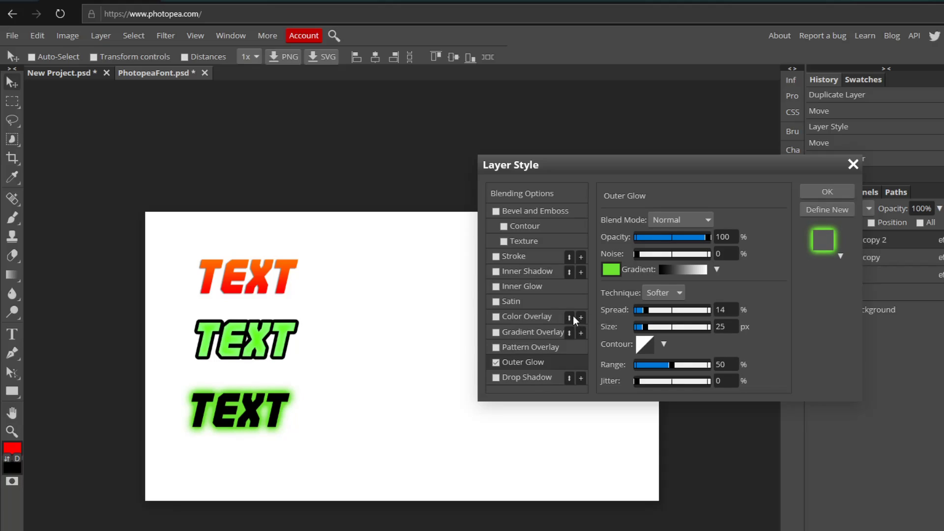
- Enable the colour overlay on the TEXT copy 2 layer and set its colour to red (fd0011)
{"action": "left_click", "coordinate": [496, 318]}
{"action": "left_click", "coordinate": [521, 316]}
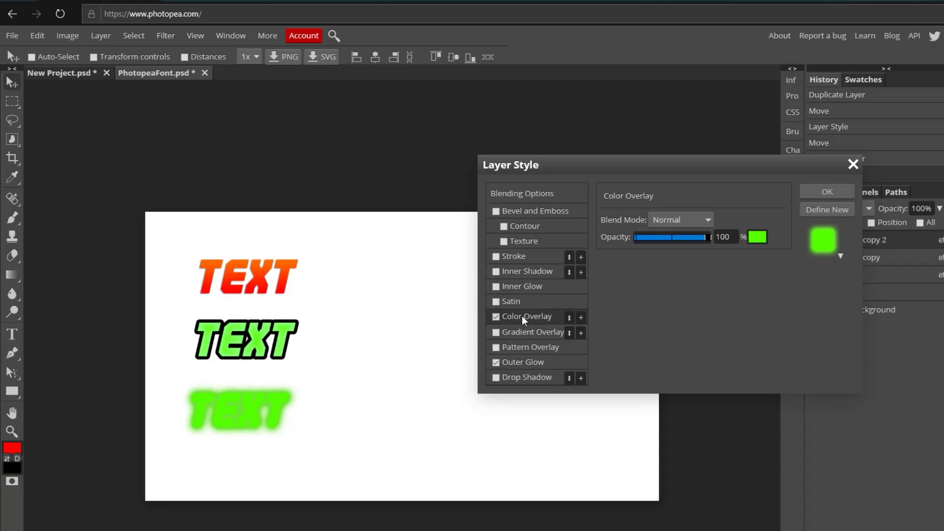
{"action": "left_click", "coordinate": [757, 237]}
{"action": "left_click_drag", "start_coordinate": [152, 181], "coordinate": [97, 141]}
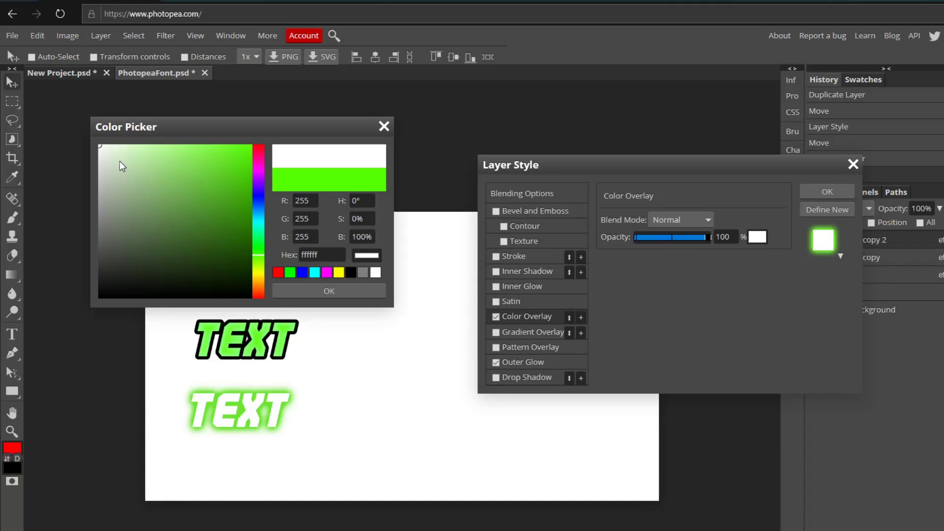
{"action": "left_click", "coordinate": [108, 179]}
{"action": "mouse_move", "coordinate": [120, 270]}
{"action": "left_mouse_down"}
{"action": "mouse_move", "coordinate": [150, 241]}
{"action": "mouse_move", "coordinate": [213, 238]}
{"action": "left_mouse_up"}
{"action": "left_click", "coordinate": [104, 246]}
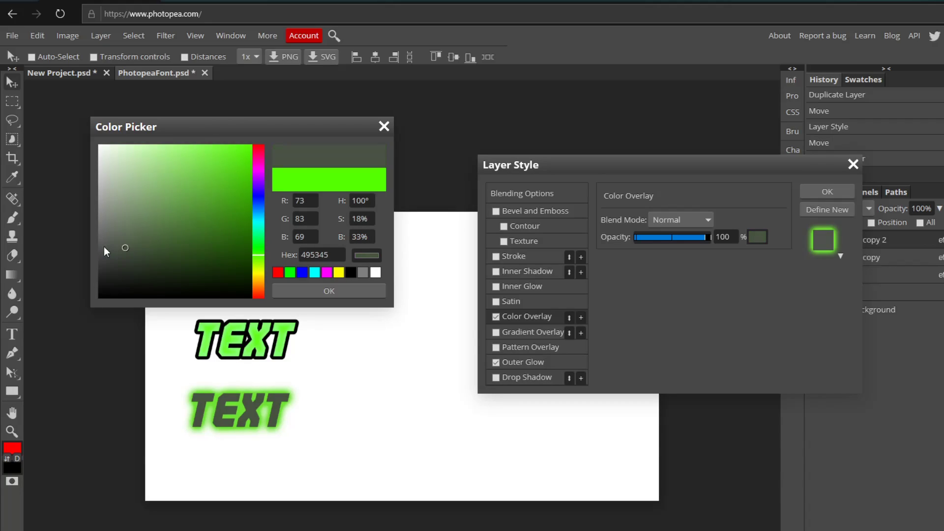
{"action": "left_click", "coordinate": [258, 146]}
{"action": "left_click", "coordinate": [242, 146]}
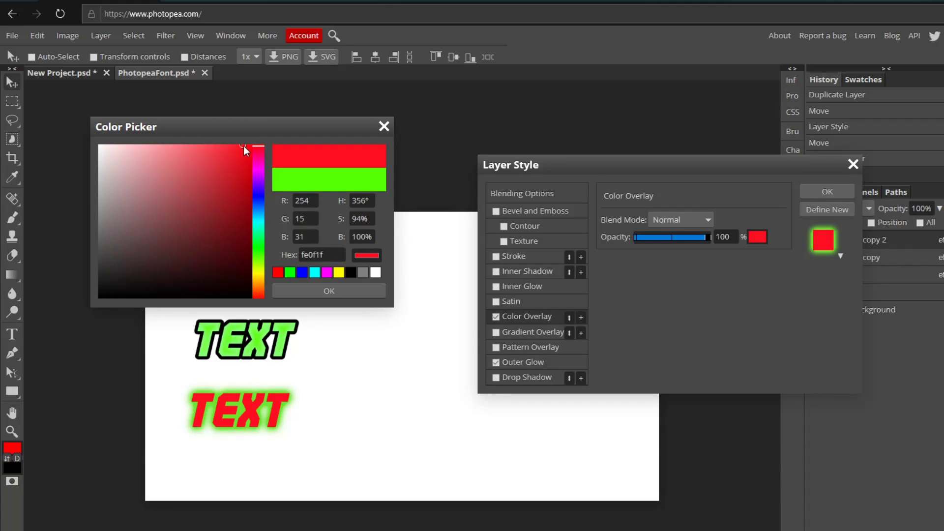
{"action": "mouse_move", "coordinate": [217, 155]}
{"action": "left_mouse_down"}
{"action": "mouse_move", "coordinate": [108, 134]}
{"action": "mouse_move", "coordinate": [251, 146]}
{"action": "left_mouse_up"}
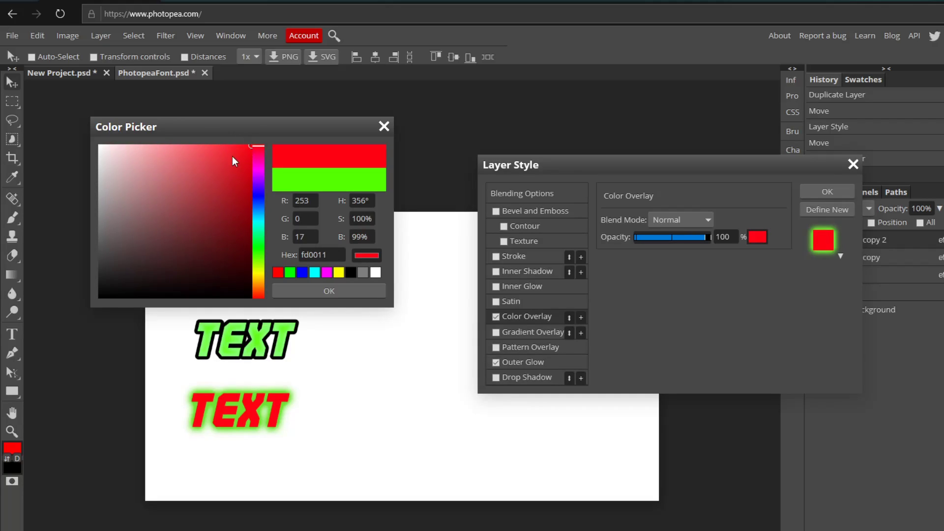
{"action": "left_click", "coordinate": [329, 290]}
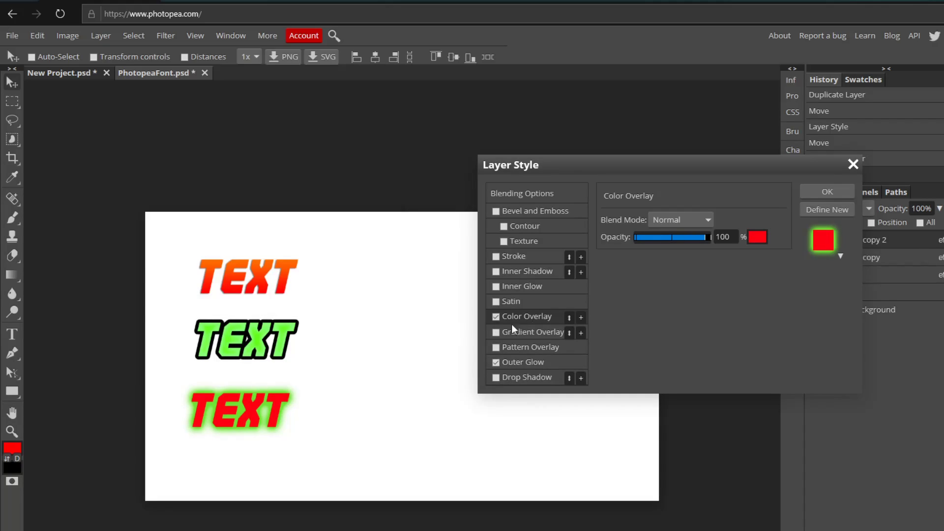
- Add a white (ffffff) outside stroke 3 px wide to the TEXT copy 2 layer
{"action": "left_click", "coordinate": [496, 256]}
{"action": "left_click", "coordinate": [512, 255]}
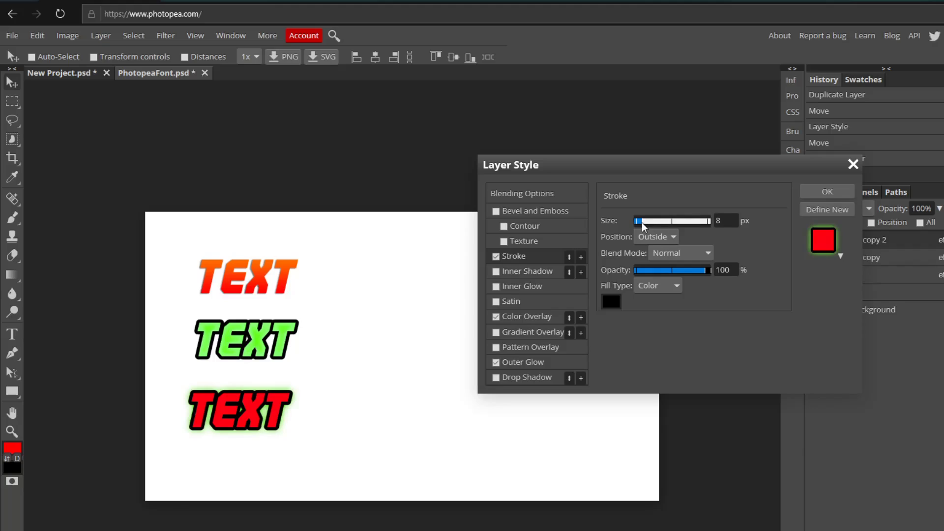
{"action": "left_click_drag", "start_coordinate": [640, 223], "coordinate": [636, 223]}
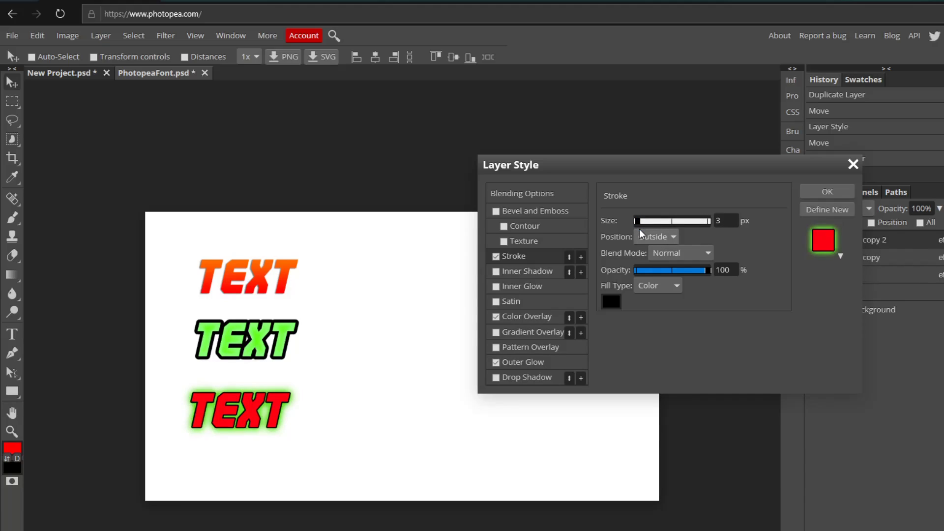
{"action": "left_click", "coordinate": [612, 302]}
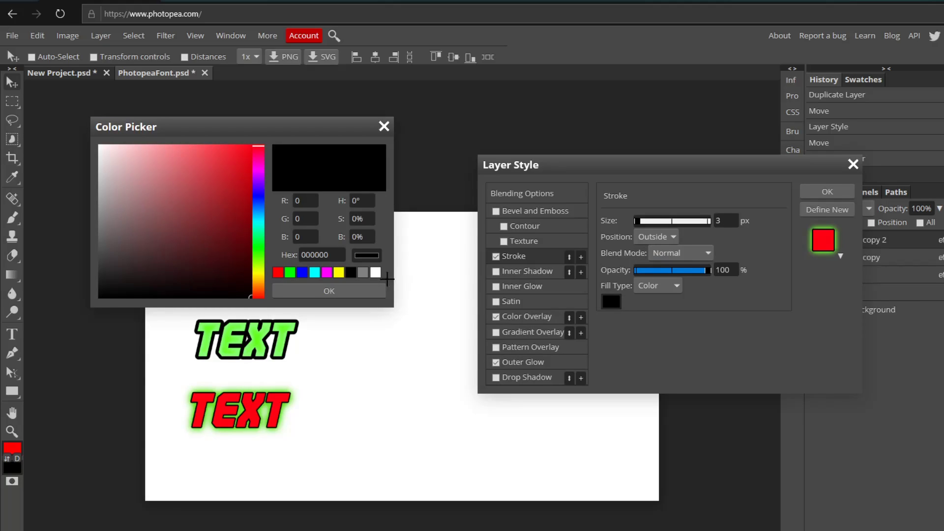
{"action": "left_click", "coordinate": [128, 190]}
{"action": "mouse_move", "coordinate": [101, 152]}
{"action": "left_mouse_down"}
{"action": "mouse_move", "coordinate": [97, 137]}
{"action": "mouse_move", "coordinate": [255, 153]}
{"action": "mouse_move", "coordinate": [111, 148]}
{"action": "mouse_move", "coordinate": [98, 133]}
{"action": "left_mouse_up"}
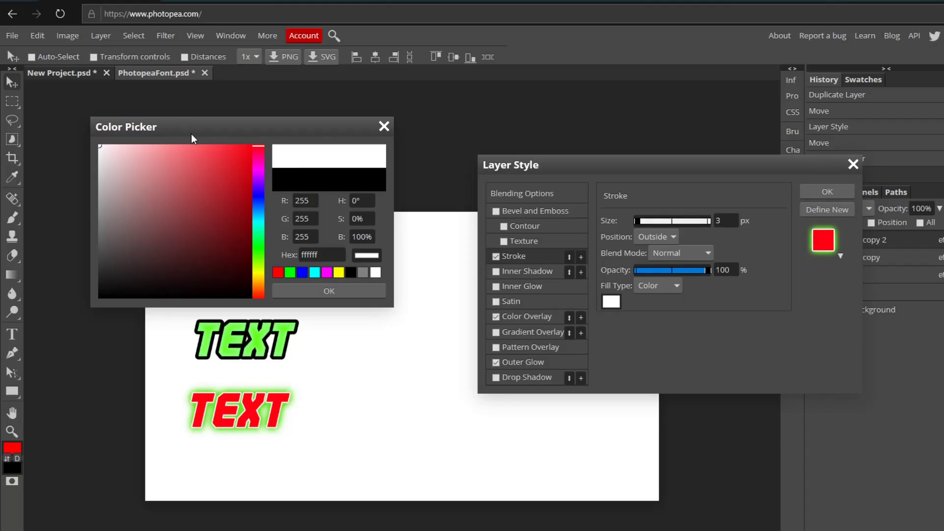
{"action": "left_click", "coordinate": [350, 289]}
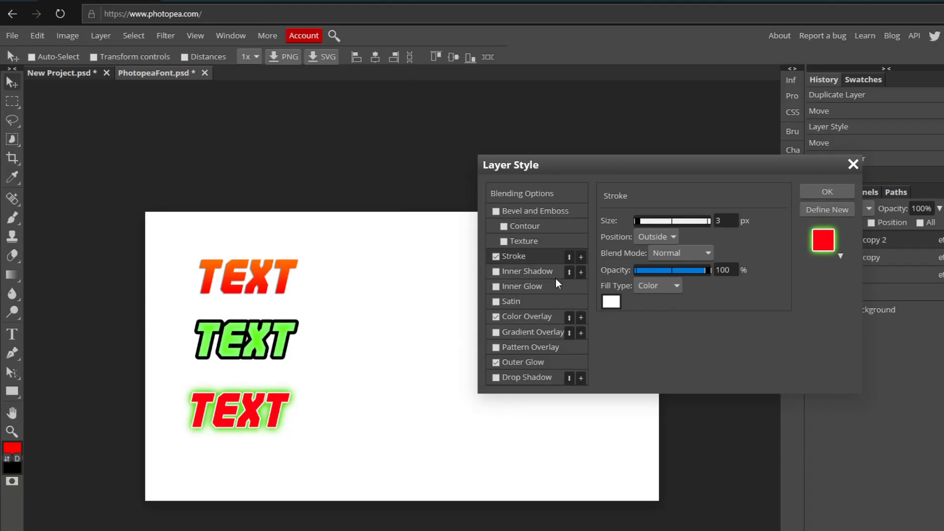
- Set the outer glow of the TEXT copy 2 layer to 27% spread and 17 px size, and reposition the Layer Style dialog
{"action": "left_click", "coordinate": [532, 362]}
{"action": "mouse_move", "coordinate": [642, 326]}
{"action": "left_mouse_down"}
{"action": "mouse_move", "coordinate": [656, 312]}
{"action": "mouse_move", "coordinate": [643, 331]}
{"action": "left_mouse_up"}
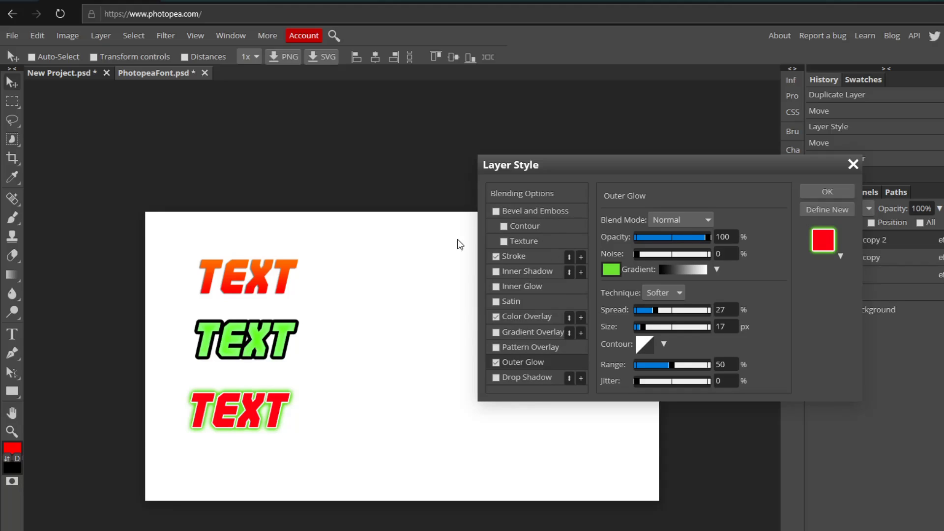
{"action": "left_click_drag", "start_coordinate": [698, 167], "coordinate": [642, 184]}
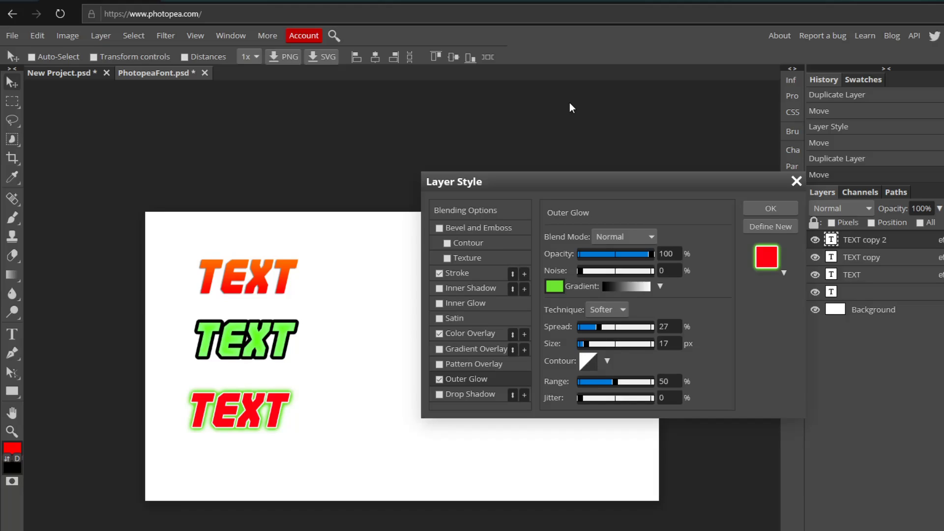
{"action": "left_click_drag", "start_coordinate": [761, 190], "coordinate": [772, 166]}
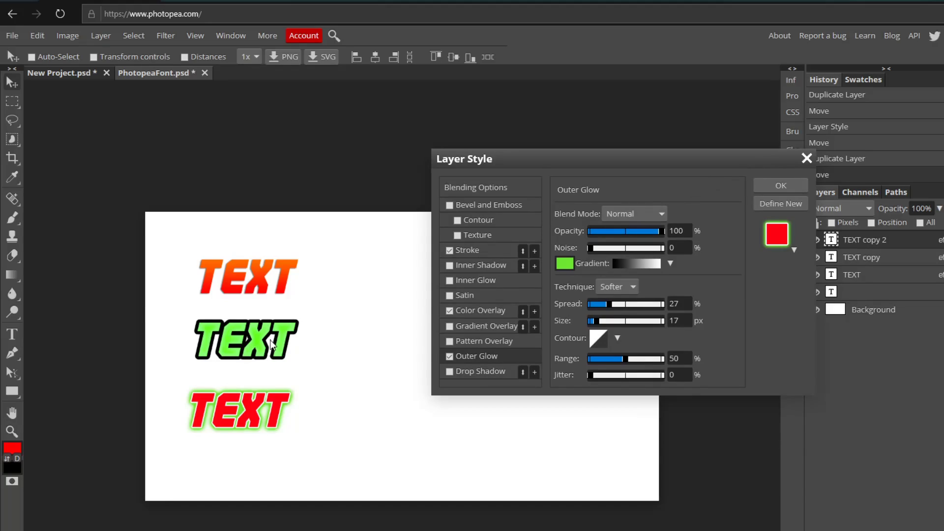